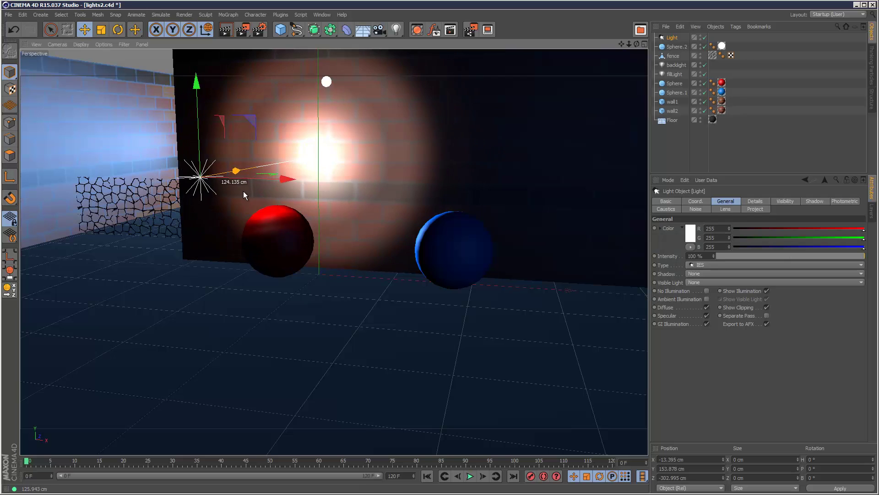
- Shift the IES light left to Z −263.183 cm so its glow lands above the red sphere
drag(243, 190, 272, 203)
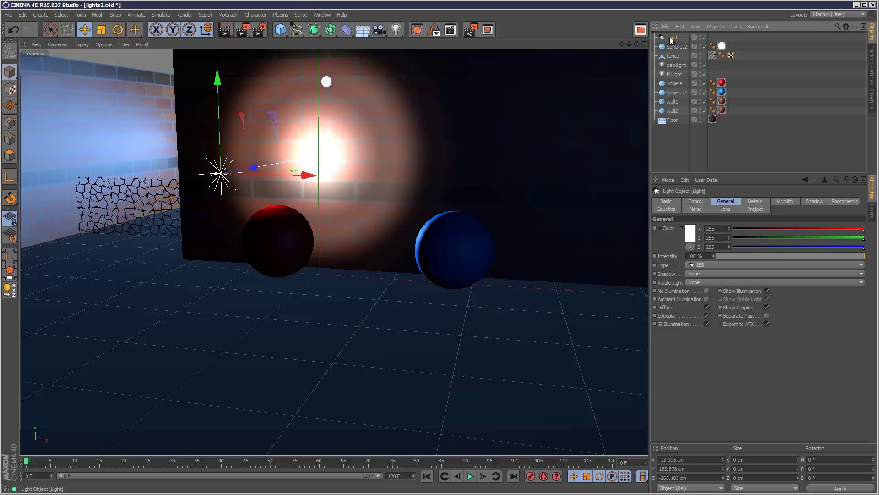
- Replace the old light with a 23.ies IES light and move it down toward the red sphere
key(Delete)
click(401, 34)
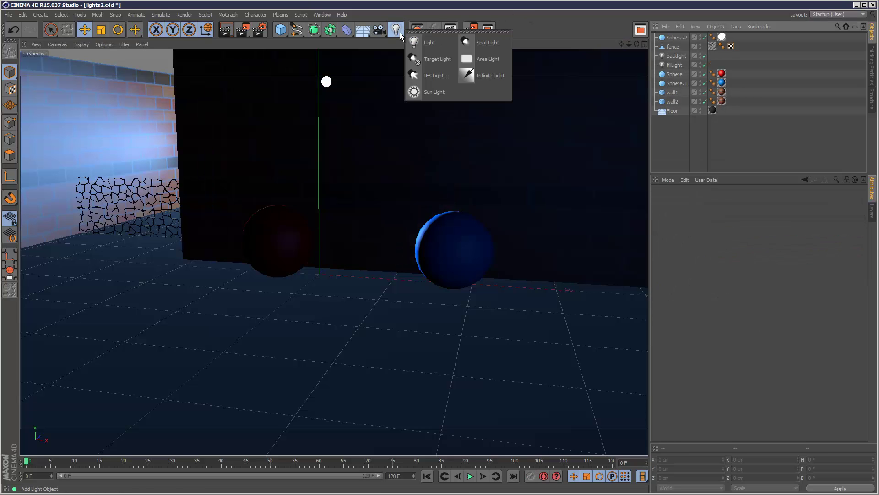
click(430, 75)
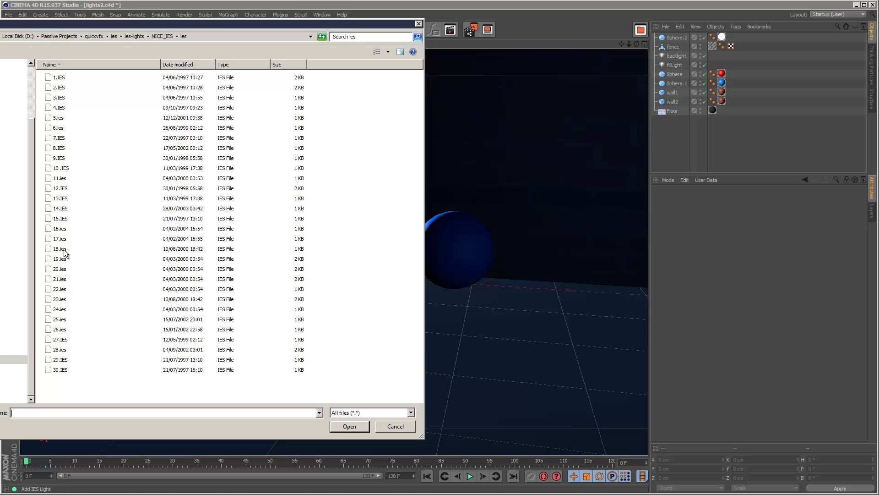
double_click(60, 300)
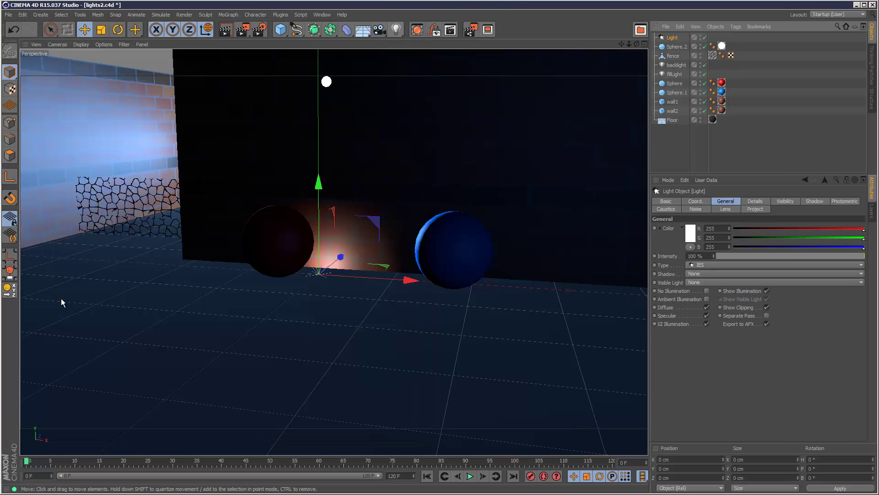
drag(346, 256, 268, 300)
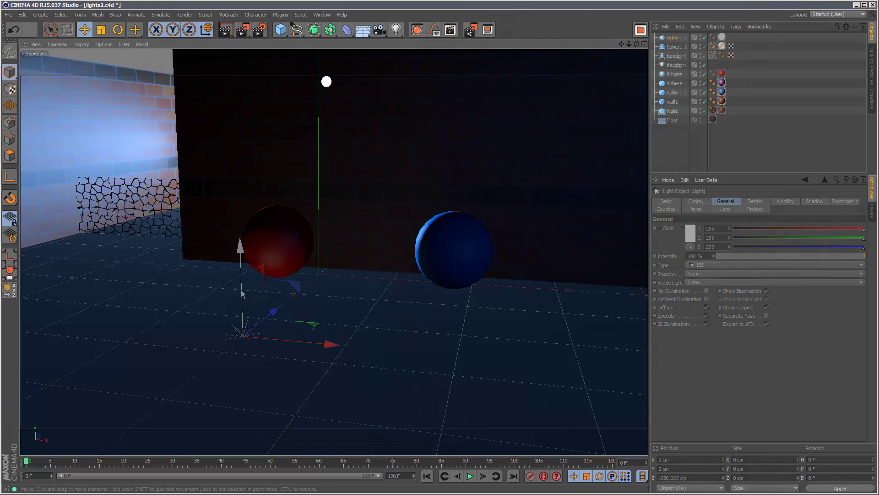
- Delete that IES light and start a new IES light from the ies profile folder
key(Delete)
click(397, 32)
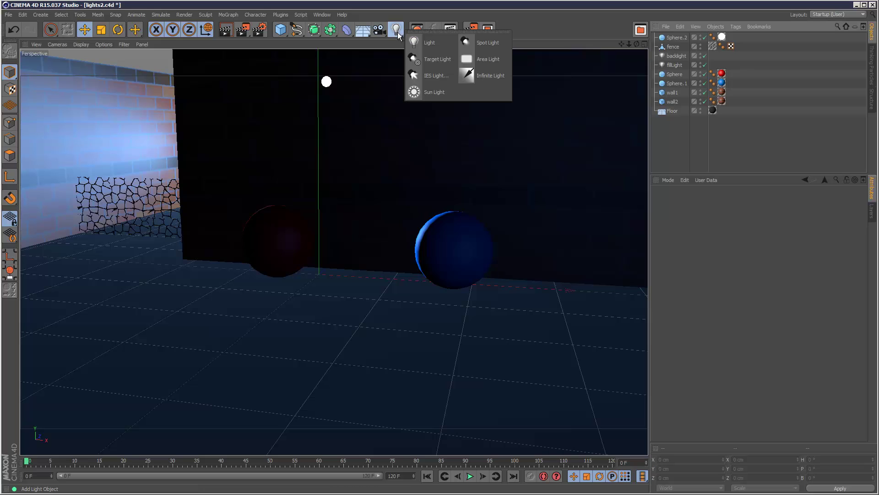
click(442, 76)
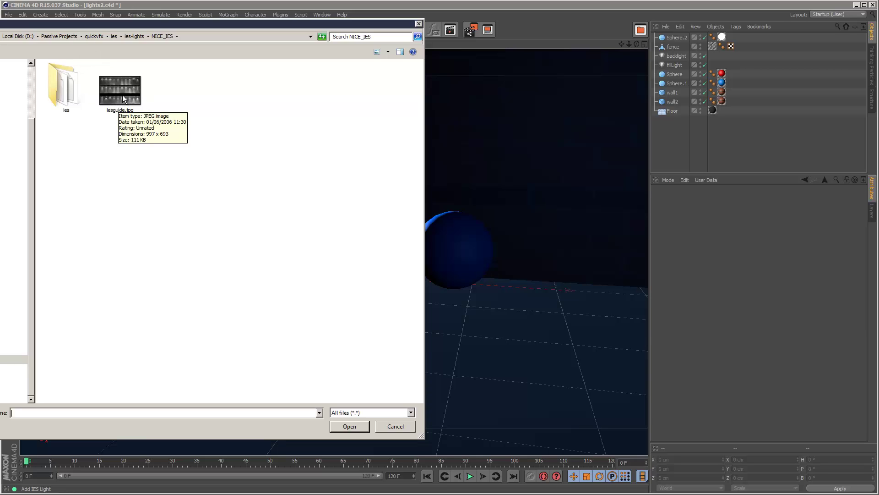
double_click(64, 92)
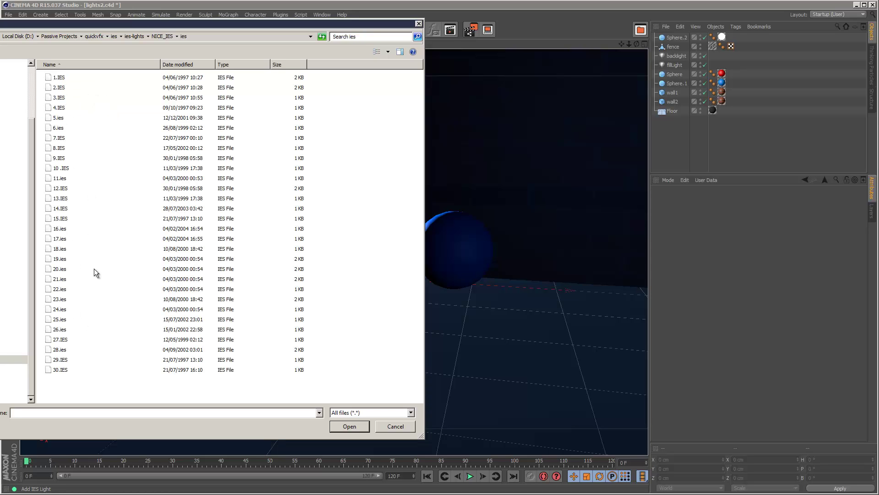
- Load an IES profile as a new light, raise it to about 147 cm and push it back toward the wall
double_click(63, 250)
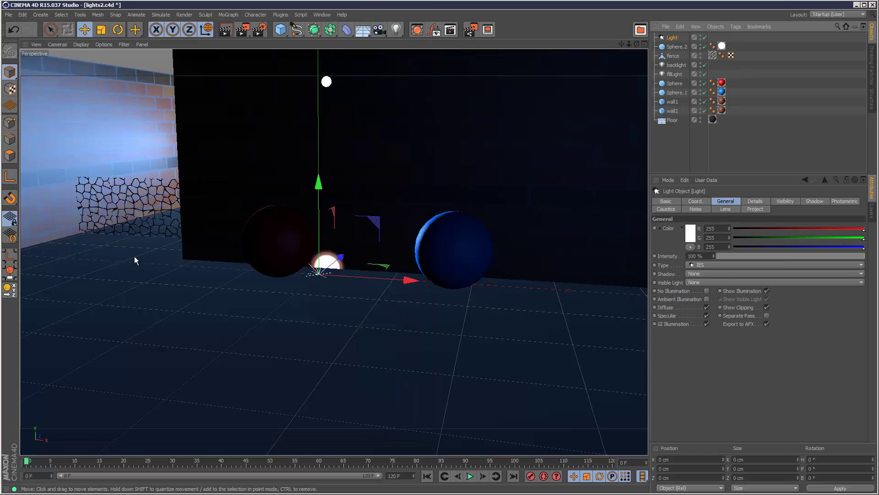
drag(320, 242, 315, 127)
drag(341, 157, 317, 164)
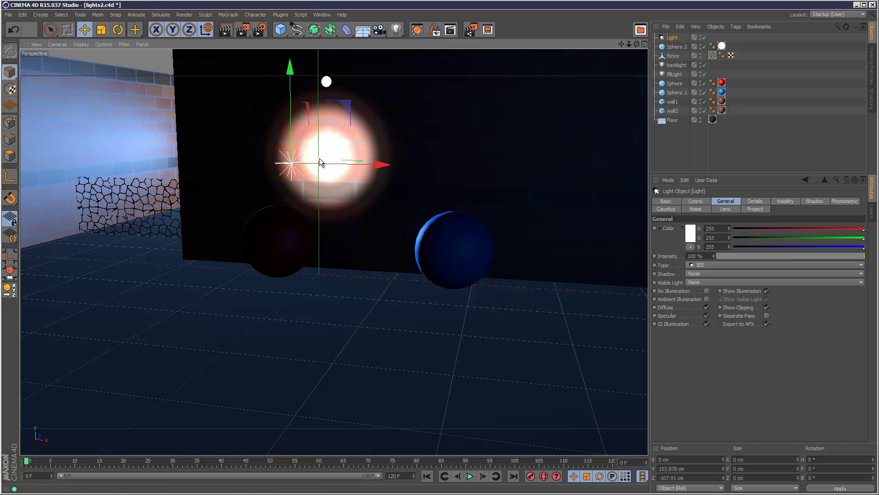
drag(319, 158, 282, 171)
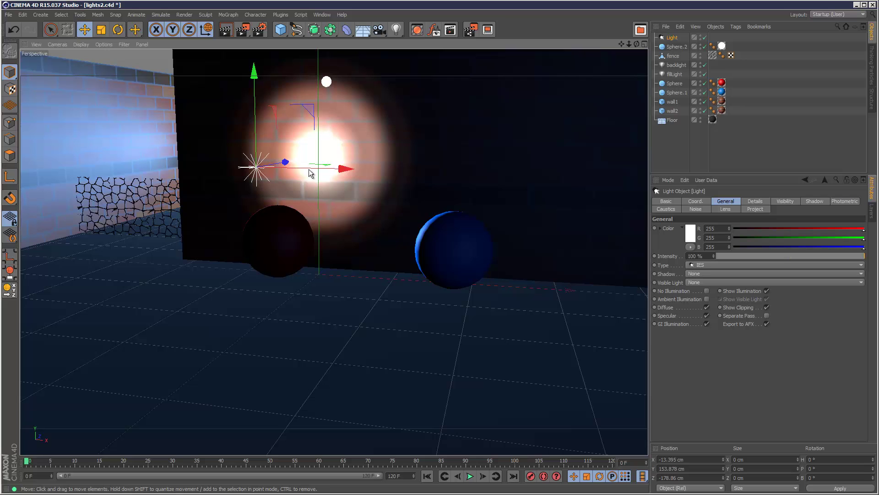
drag(284, 162, 263, 207)
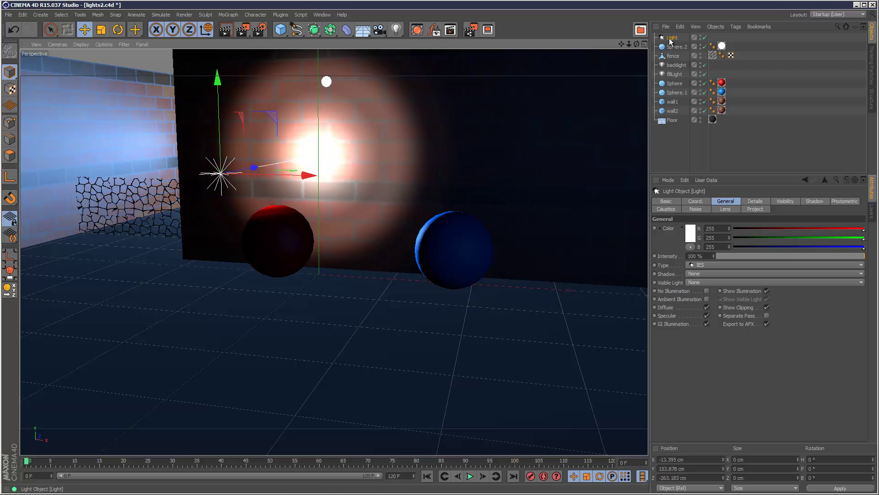
- Swap in a new 23.ies IES light, bring it toward the camera and raise it to about 155 cm
key(Delete)
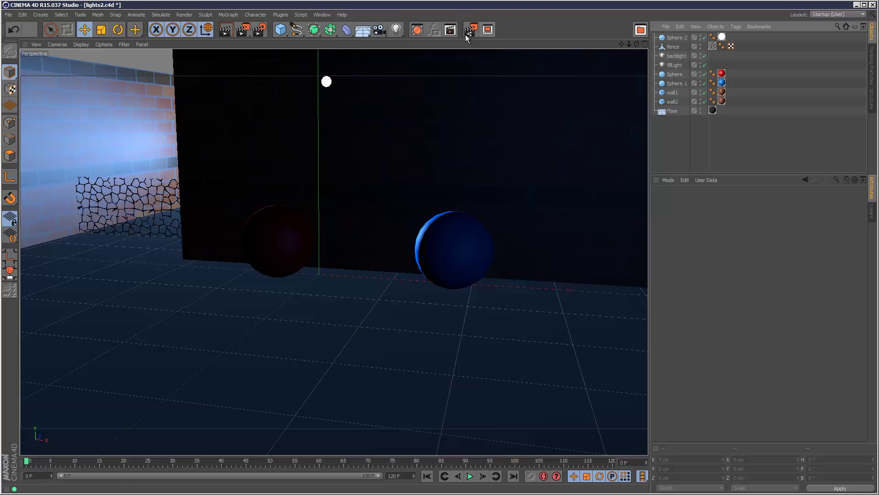
click(399, 31)
click(435, 75)
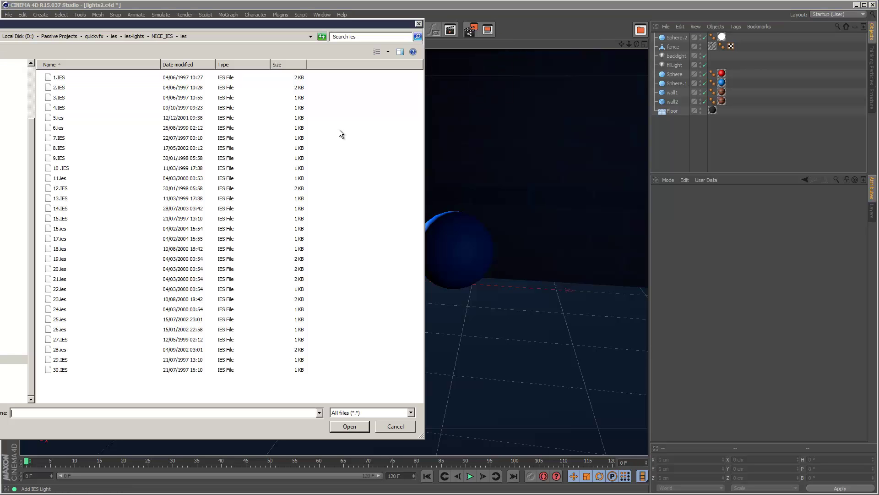
double_click(61, 300)
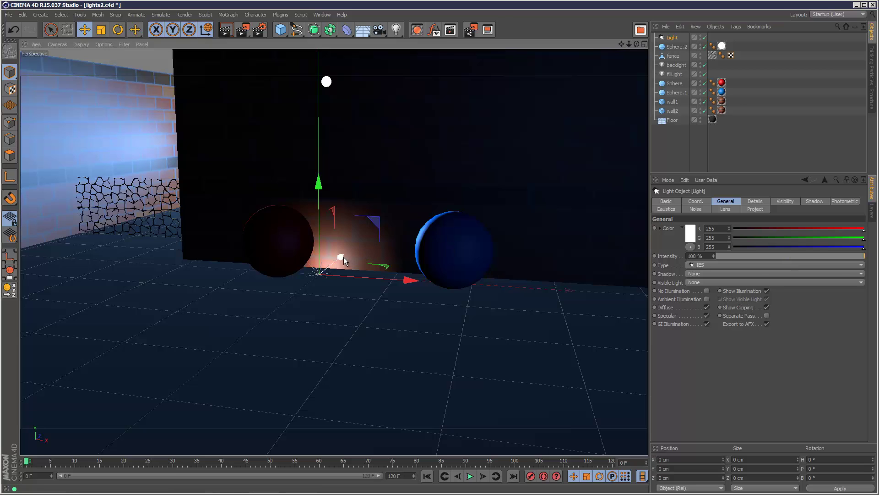
drag(340, 256, 251, 297)
drag(242, 249, 225, 90)
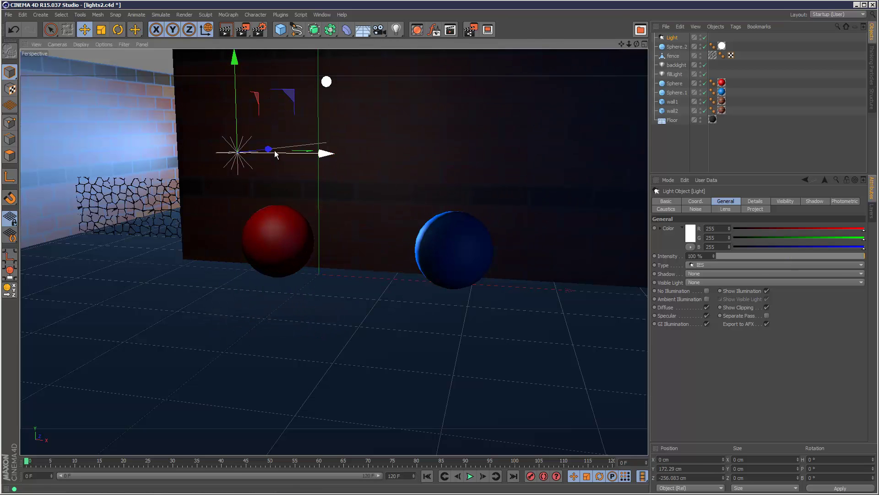
drag(277, 147, 290, 171)
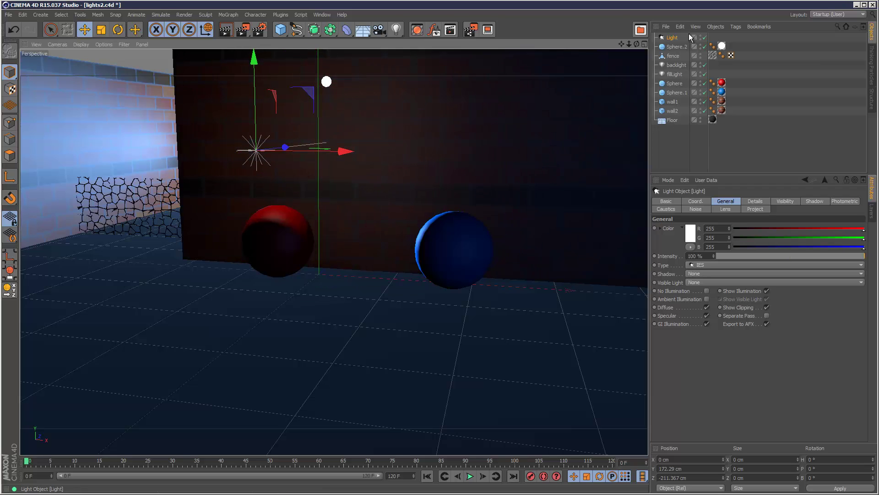
- Replace it with another profile from the ies folder and raise it onto the wall at about 178 cm
key(Delete)
drag(397, 30, 431, 73)
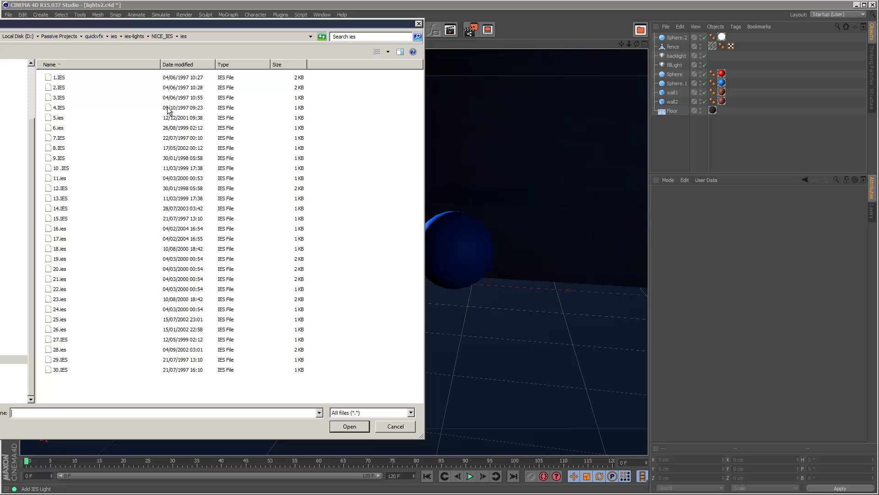
click(162, 36)
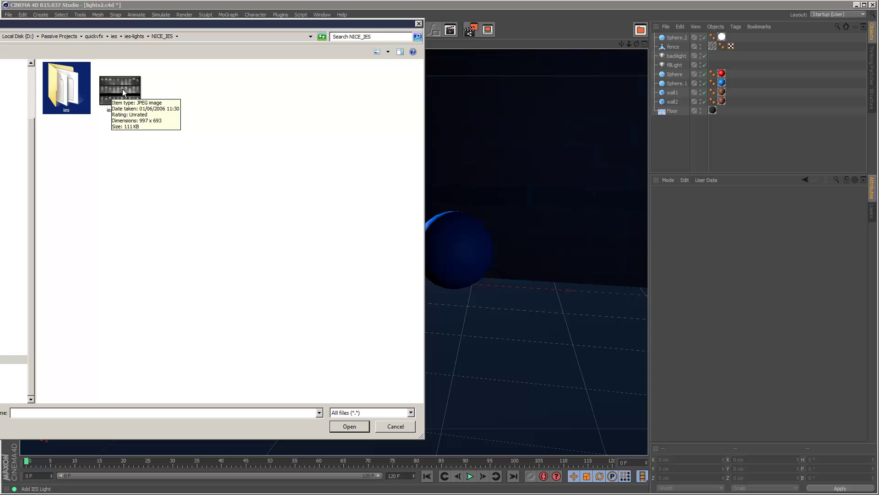
click(163, 96)
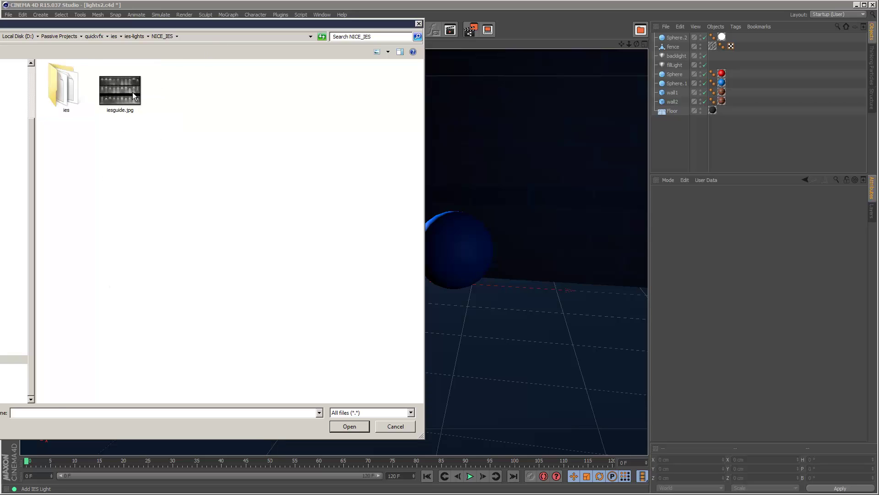
double_click(70, 87)
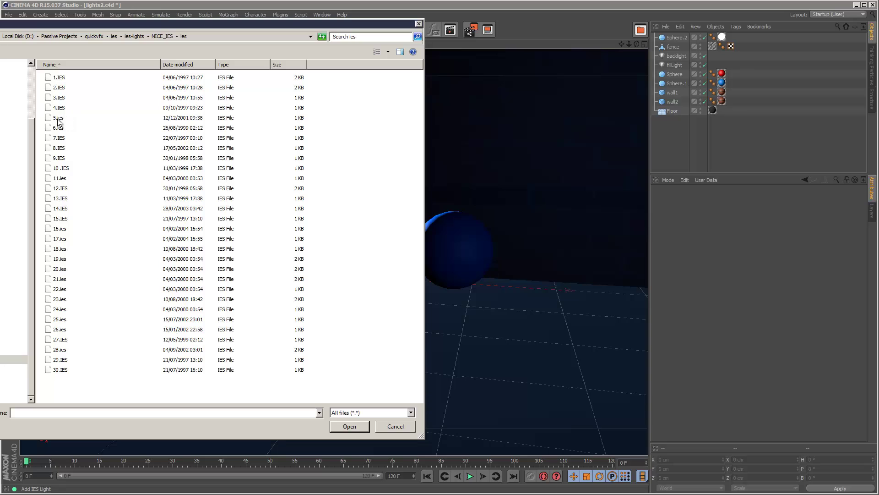
double_click(59, 120)
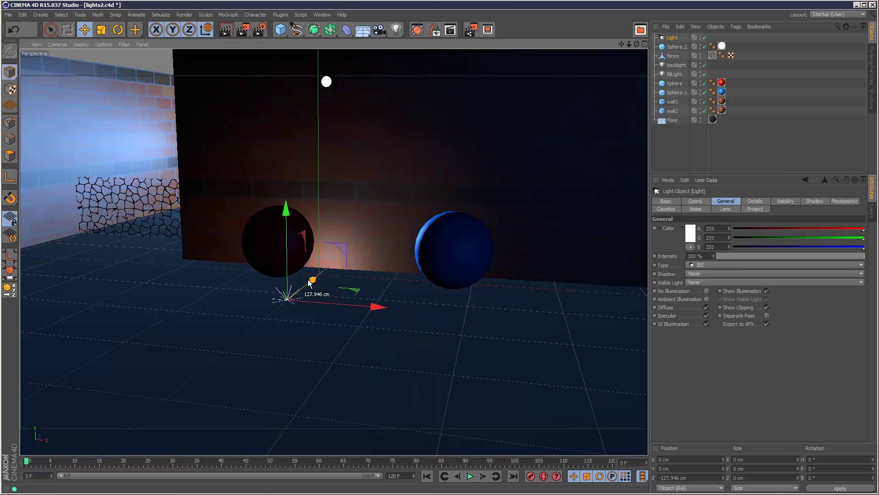
drag(287, 271, 334, 153)
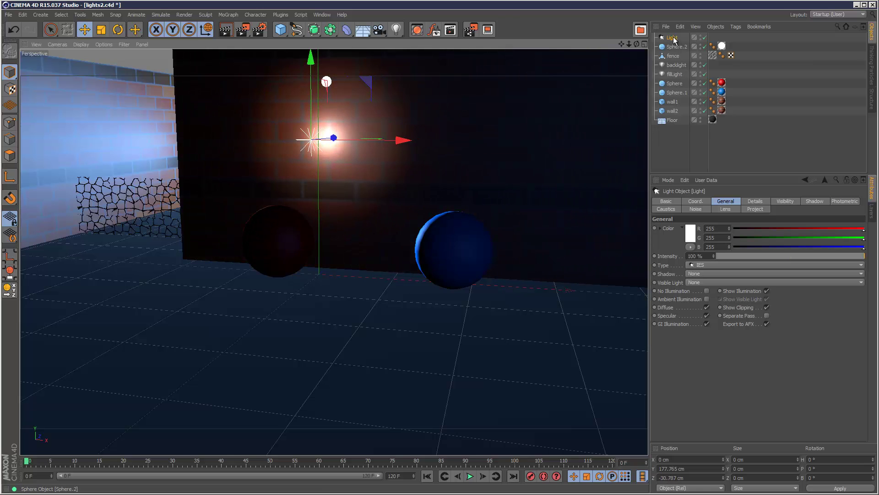
- Replace the light with a 20.ies IES light, bring it toward the camera and show its Photometric settings
key(Delete)
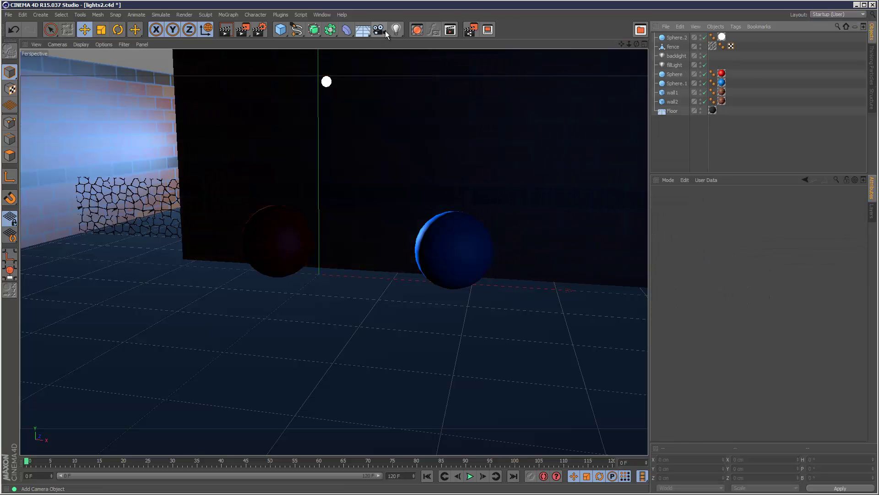
drag(396, 29, 432, 79)
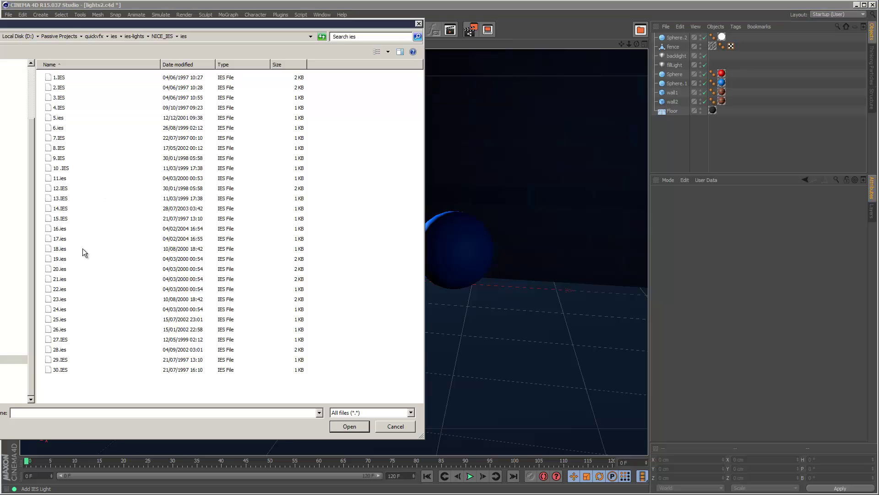
double_click(67, 271)
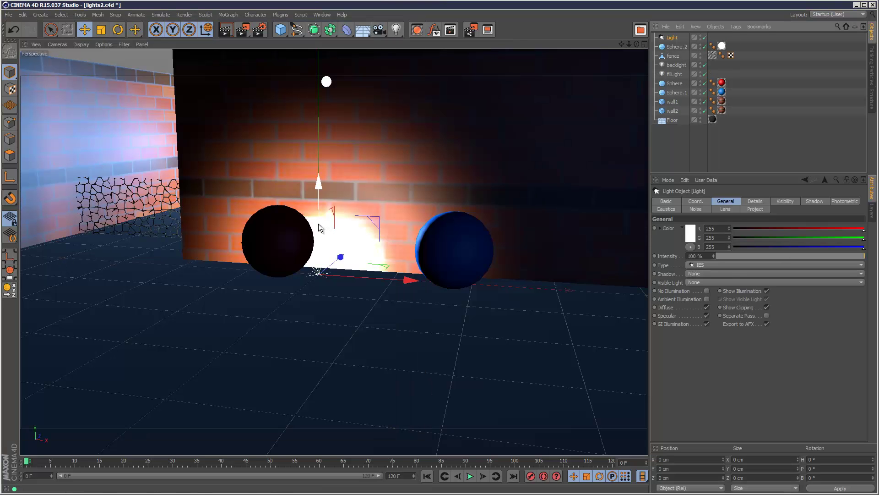
drag(341, 150, 282, 200)
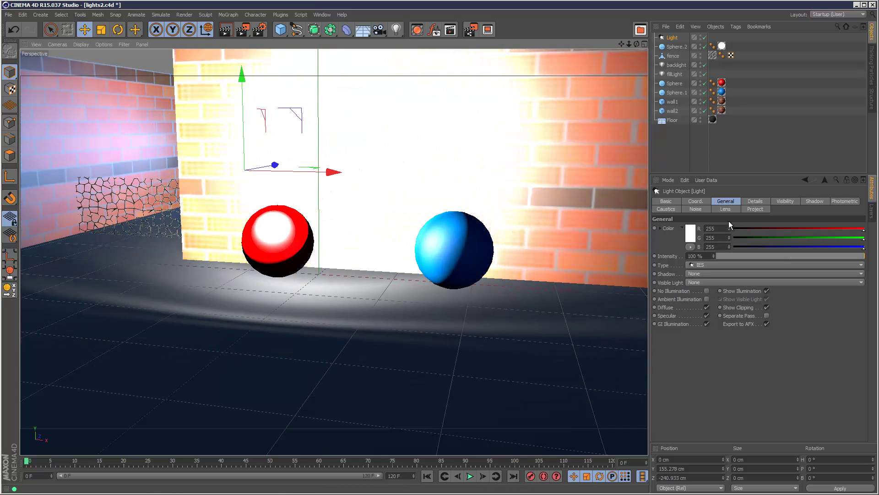
click(845, 201)
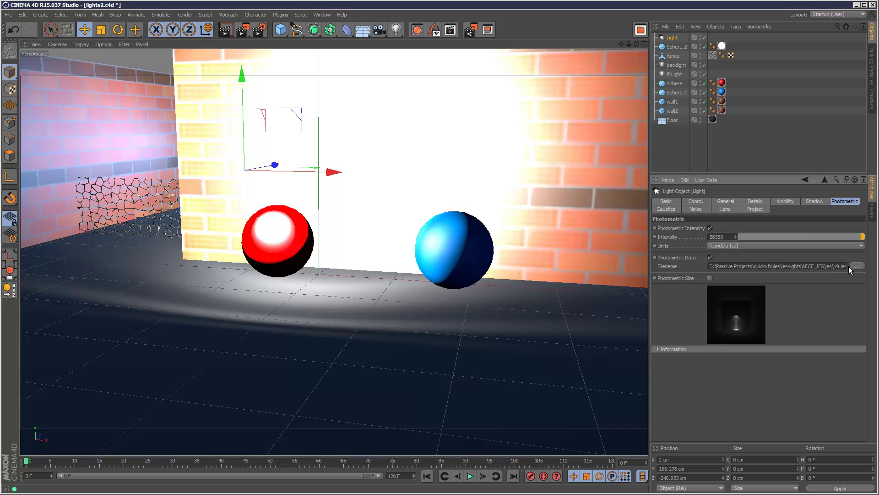
- Expand the profile details, lower intensity from 56580 cd, and move the light further left to Z −394.173 cm
click(658, 349)
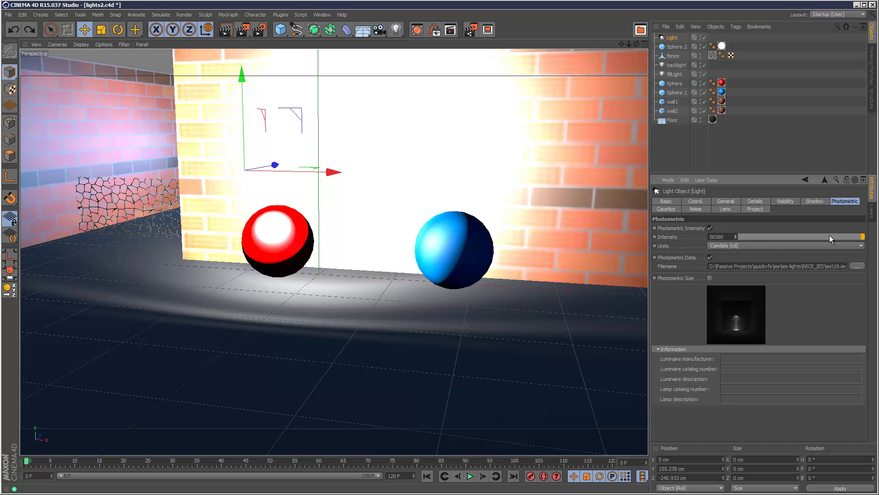
mouse_move(829, 235)
mouse_down()
mouse_move(840, 241)
mouse_move(755, 240)
mouse_move(826, 240)
mouse_up()
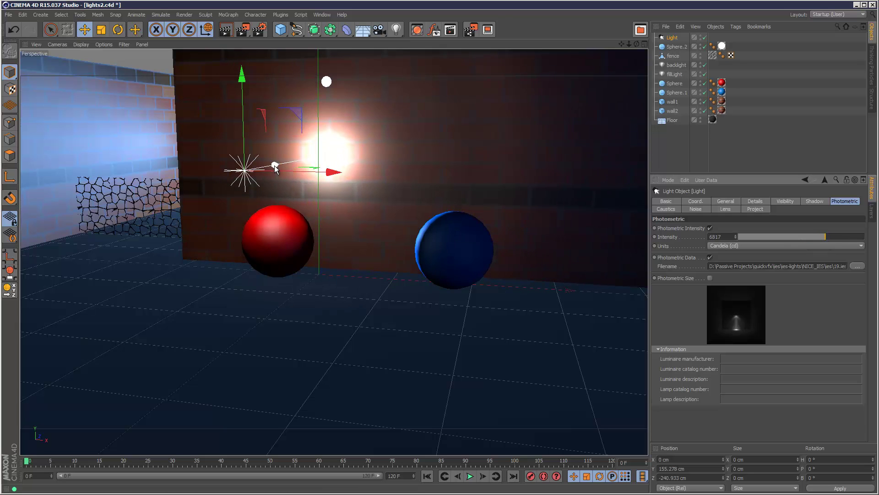
drag(275, 167, 202, 204)
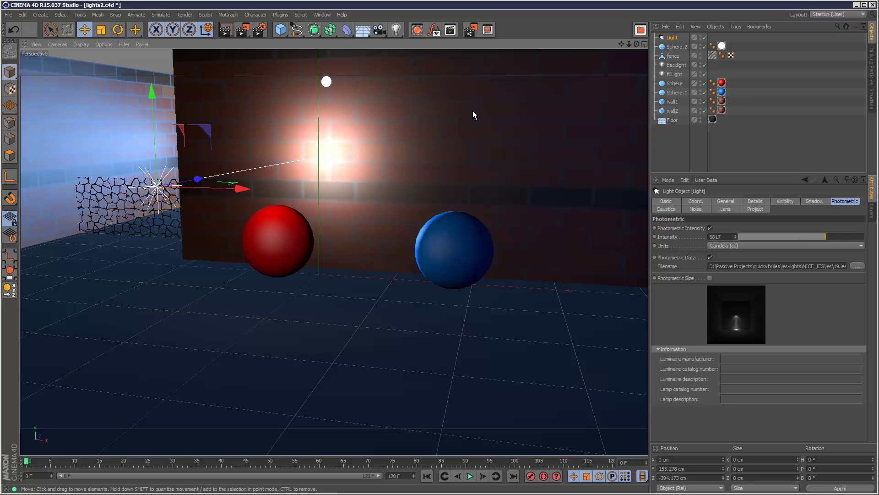
click(728, 201)
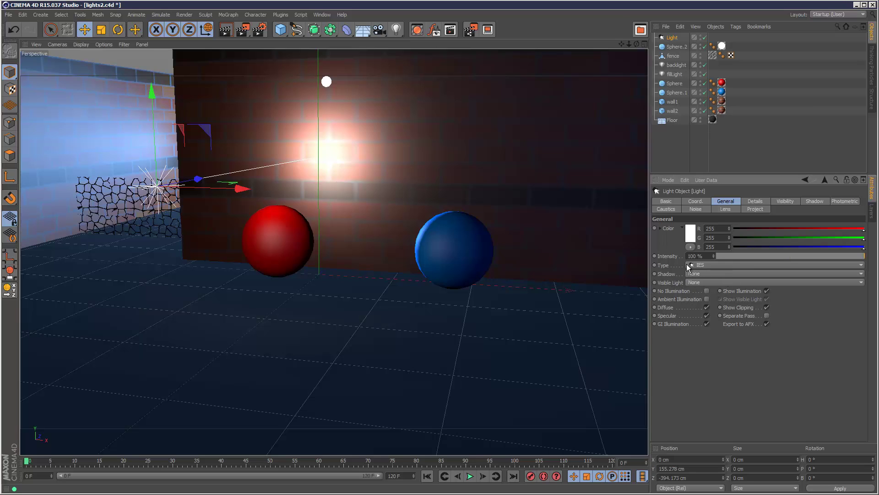
click(846, 202)
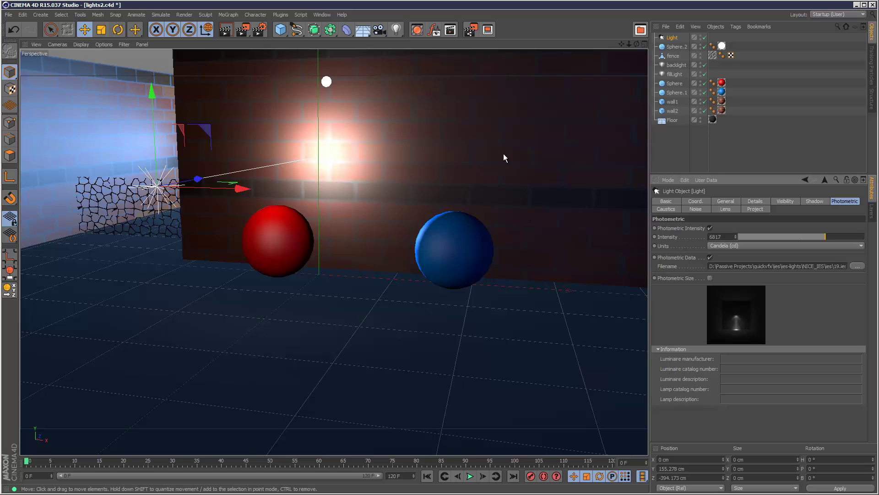
- Try the 12.IES, 25.ies and 29.IES profiles, adjusting intensity down to about 6673 cd
click(857, 266)
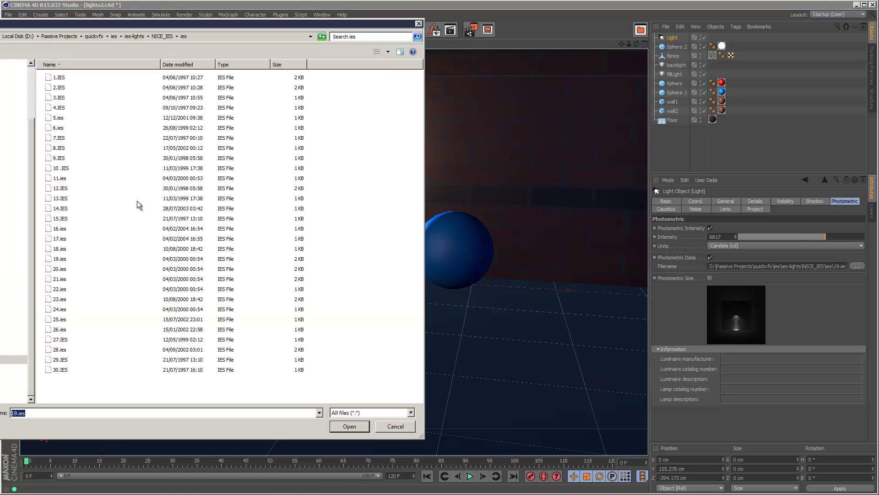
double_click(59, 188)
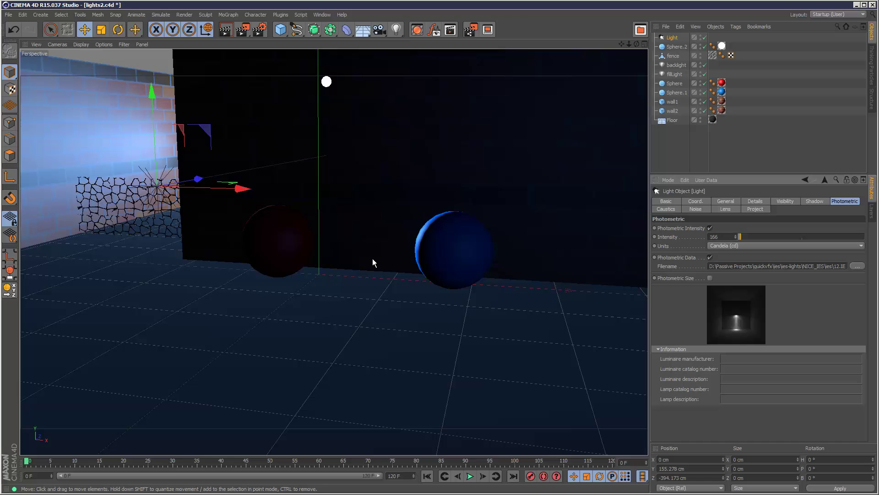
click(857, 266)
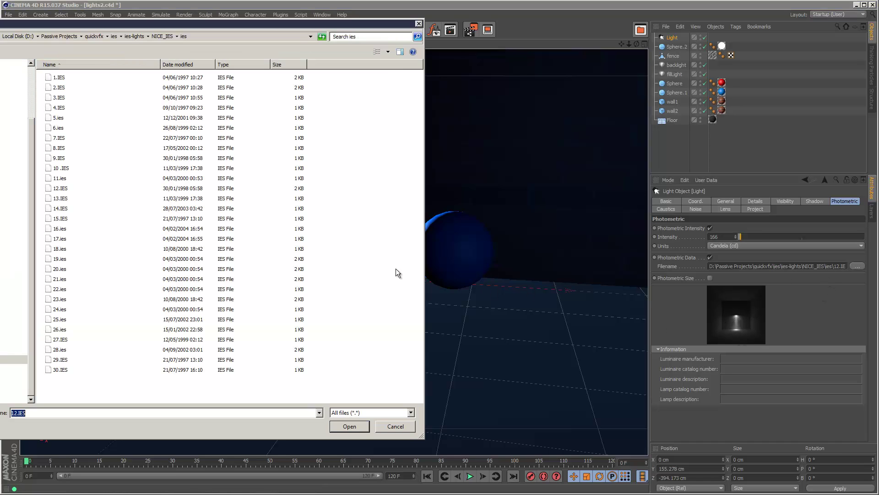
double_click(59, 319)
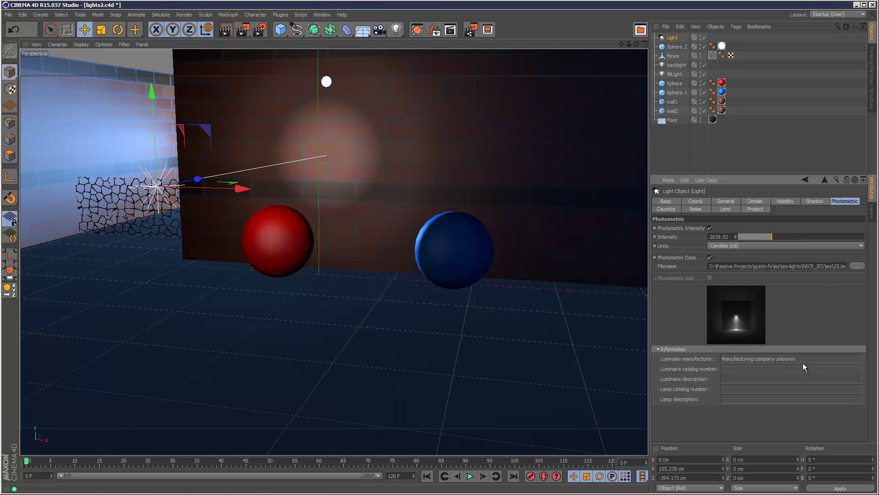
drag(774, 237, 806, 249)
click(857, 266)
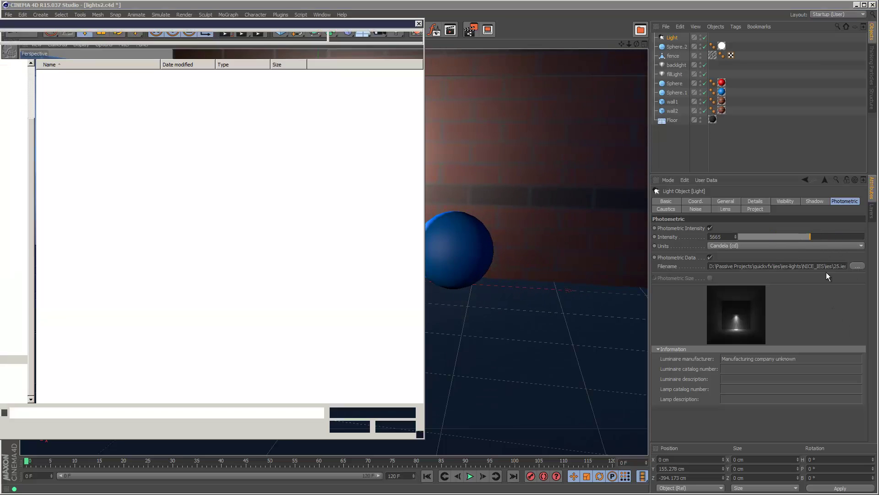
double_click(59, 362)
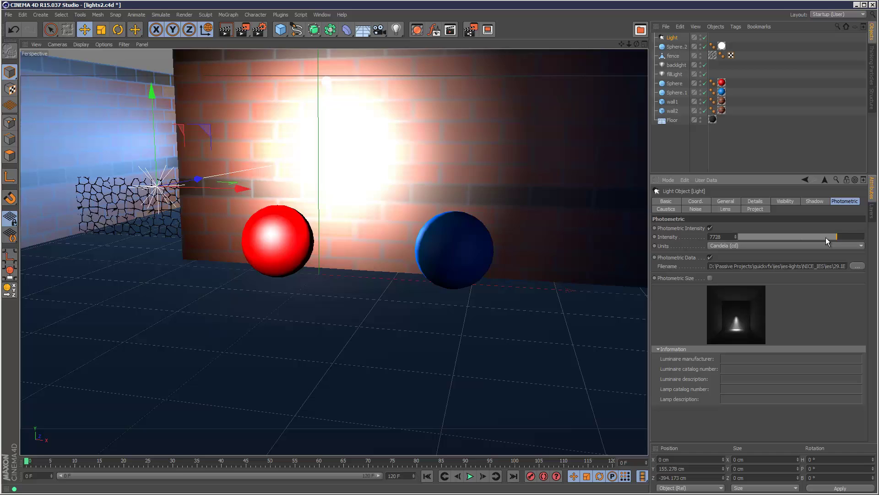
mouse_move(825, 237)
mouse_down()
mouse_move(779, 245)
mouse_move(824, 238)
mouse_up()
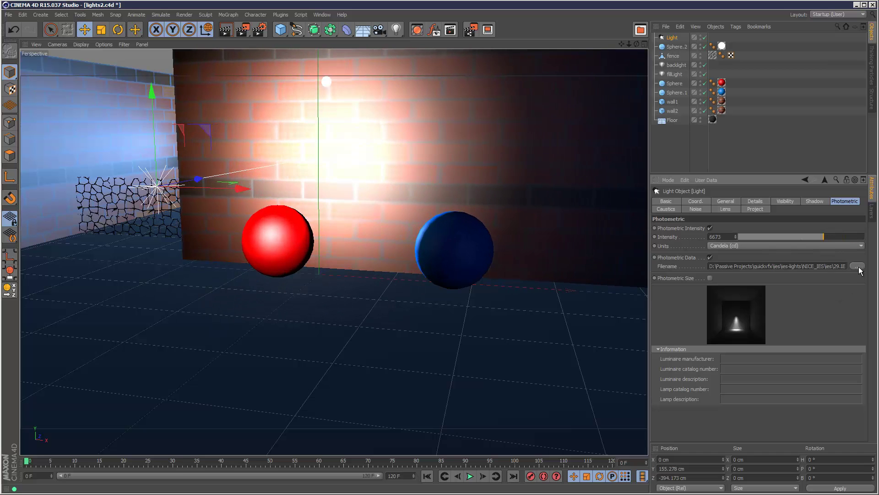
- Load the 18.ies profile and brighten the light to about 10391 cd
click(857, 267)
double_click(63, 249)
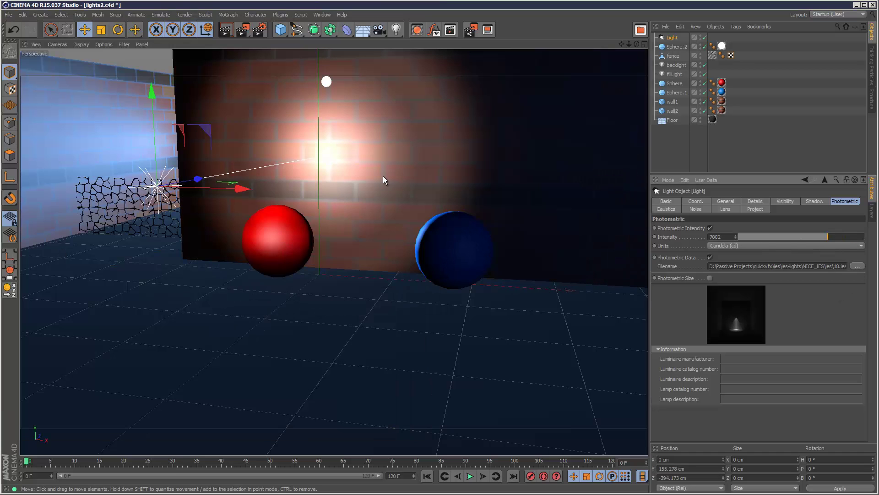
drag(827, 237, 852, 242)
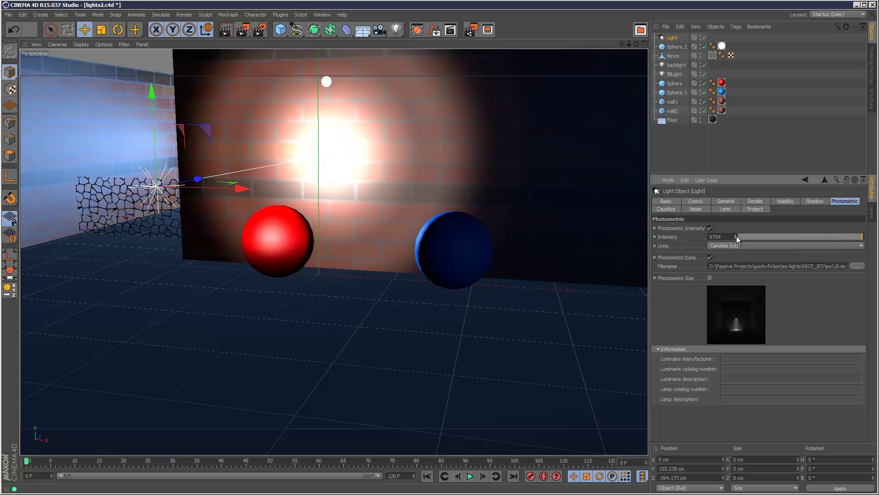
drag(736, 235, 737, 235)
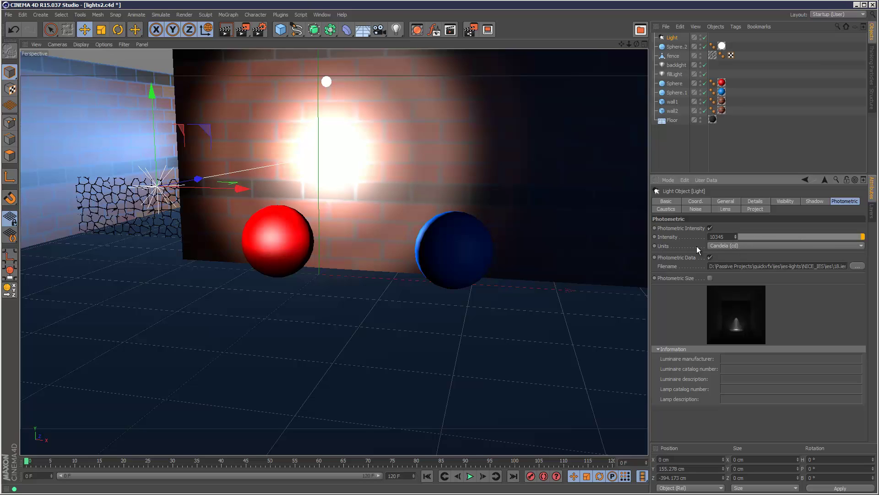
- Try Lumen units, switch back to Candela, and settle intensity at 7320 cd
click(763, 246)
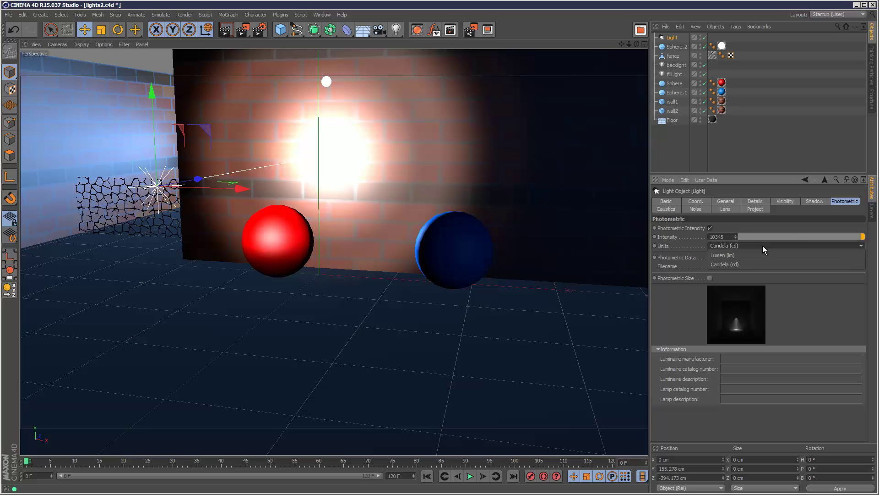
click(728, 254)
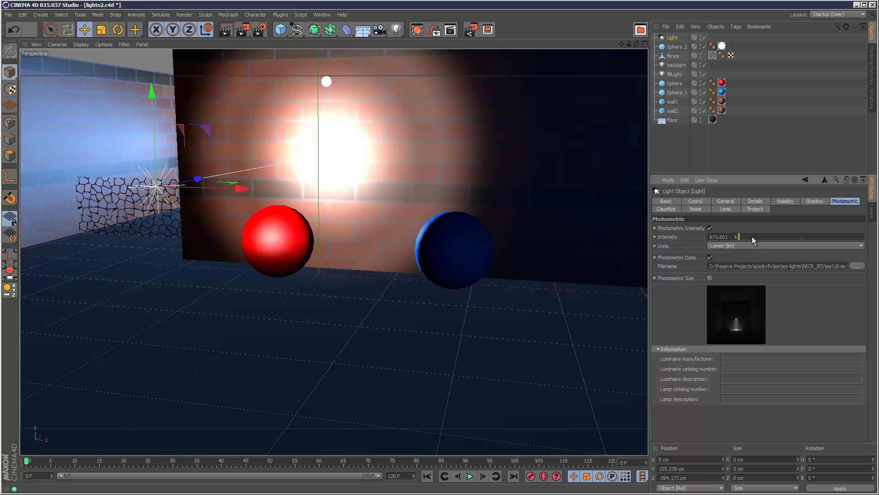
drag(752, 236, 740, 240)
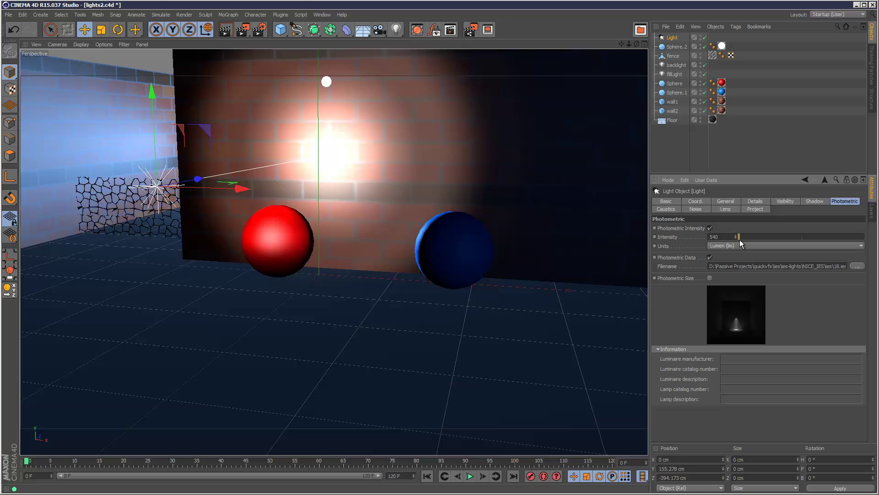
drag(740, 240, 832, 238)
click(744, 246)
click(744, 262)
drag(202, 189, 221, 191)
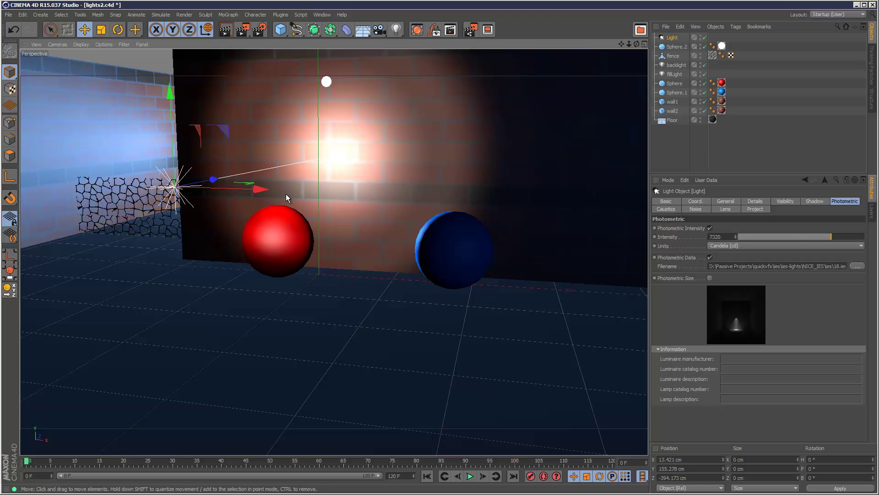
- Using the four-view layout, raise the light to Y 252.15 cm and move it to Z −84.084 cm
middle_click(226, 197)
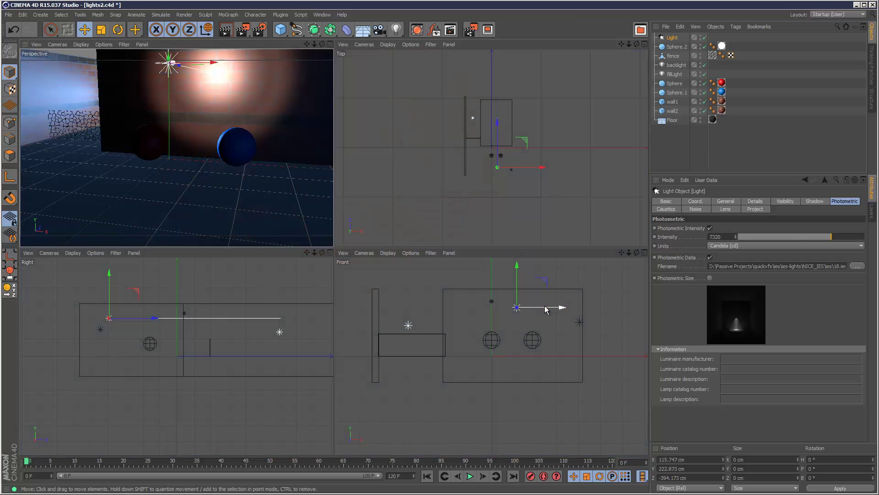
drag(510, 308, 493, 282)
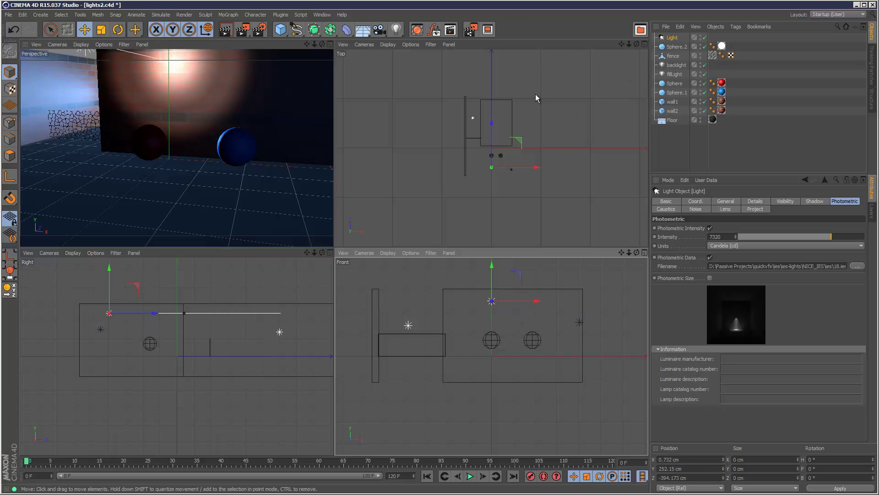
drag(490, 137, 497, 115)
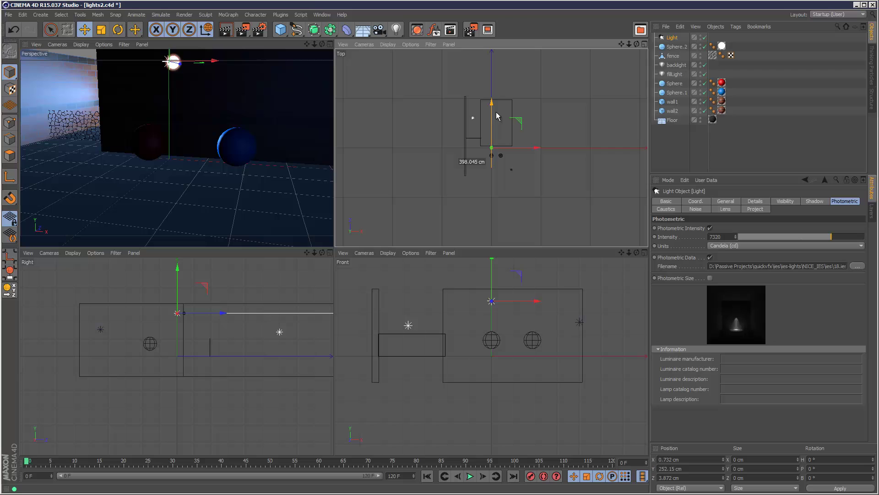
drag(629, 44, 428, 247)
drag(492, 133, 493, 131)
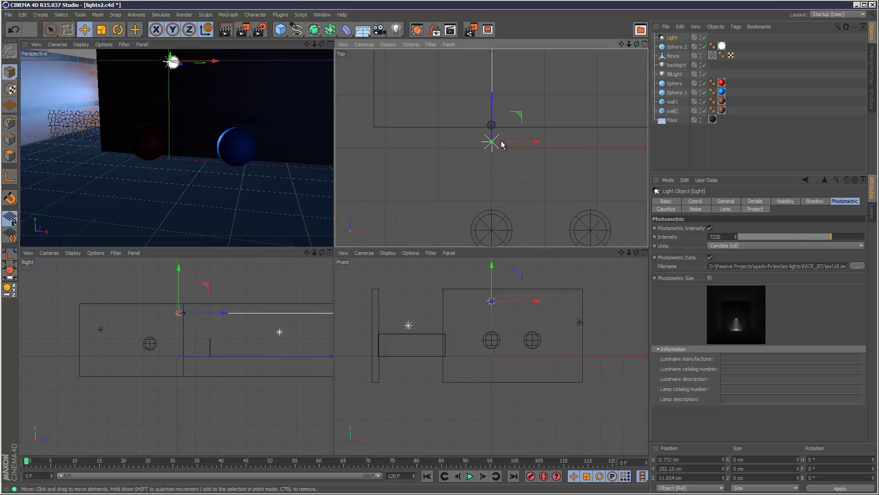
drag(306, 252, 249, 342)
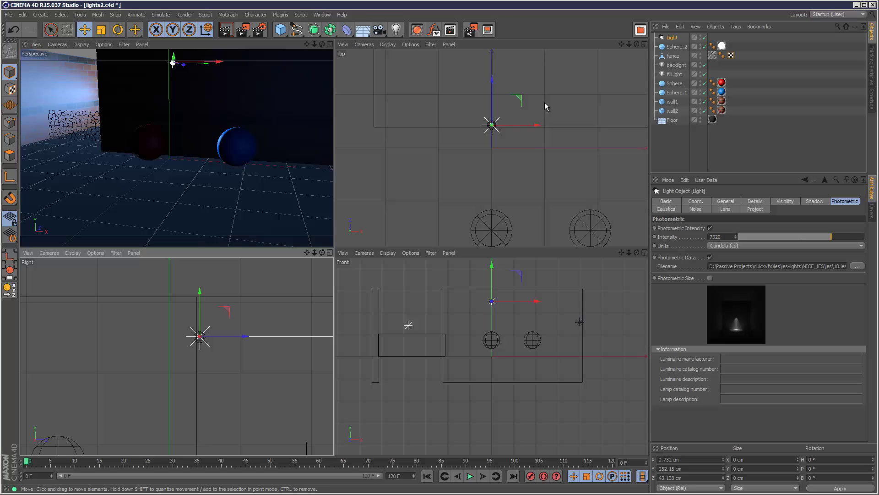
drag(497, 103, 499, 155)
- Return to the single Perspective view and dim the light to about 2356 cd
click(330, 45)
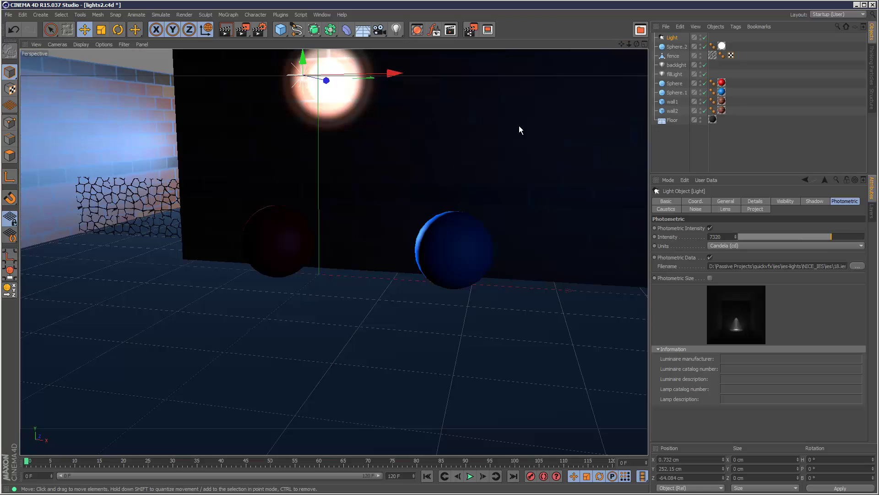
click(747, 147)
click(662, 39)
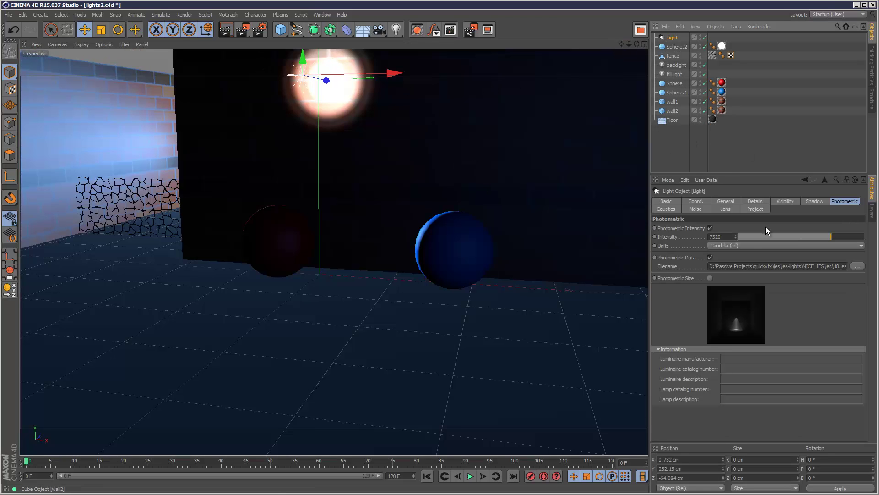
mouse_move(793, 235)
mouse_down()
mouse_move(746, 243)
mouse_move(778, 244)
mouse_up()
- Toggle the light's viewport visibility, brighten it to about 5306 cd and push it back to Z −284.63 cm
click(808, 153)
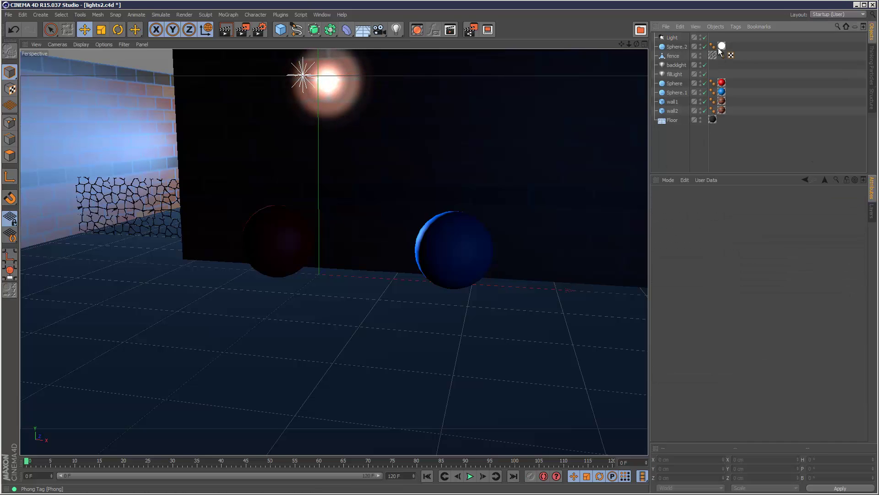
click(700, 36)
click(700, 36)
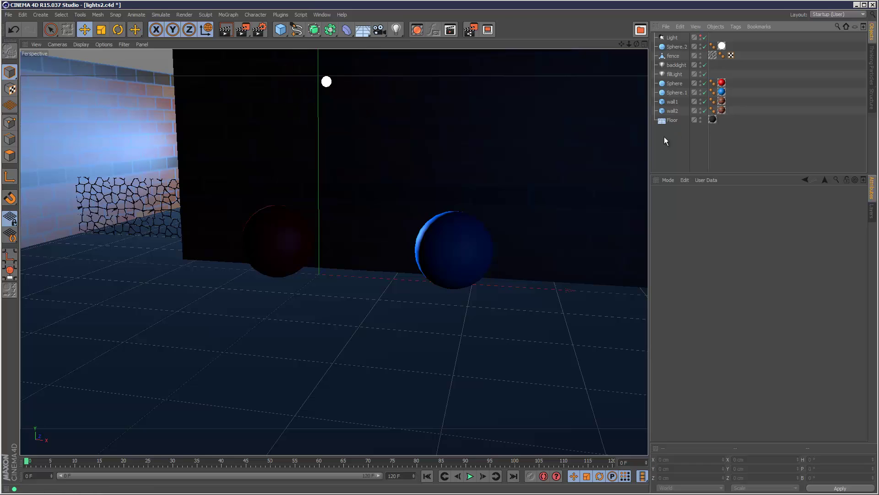
click(700, 36)
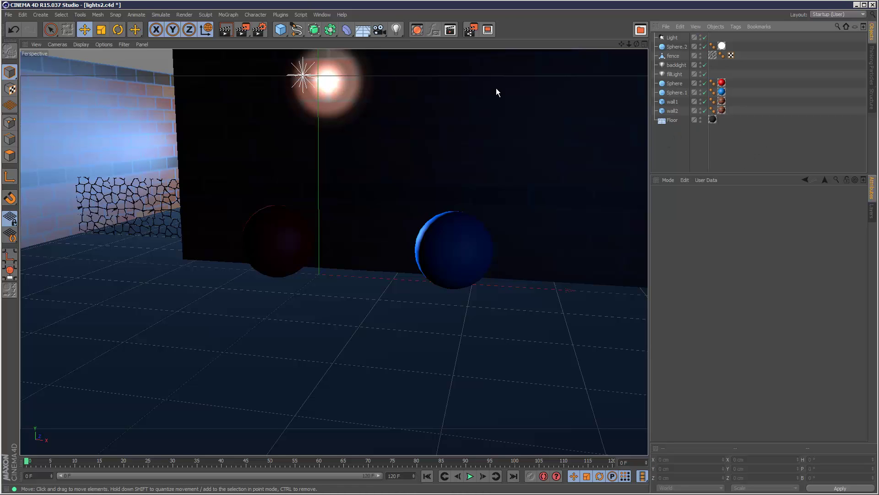
click(672, 37)
drag(795, 240, 806, 239)
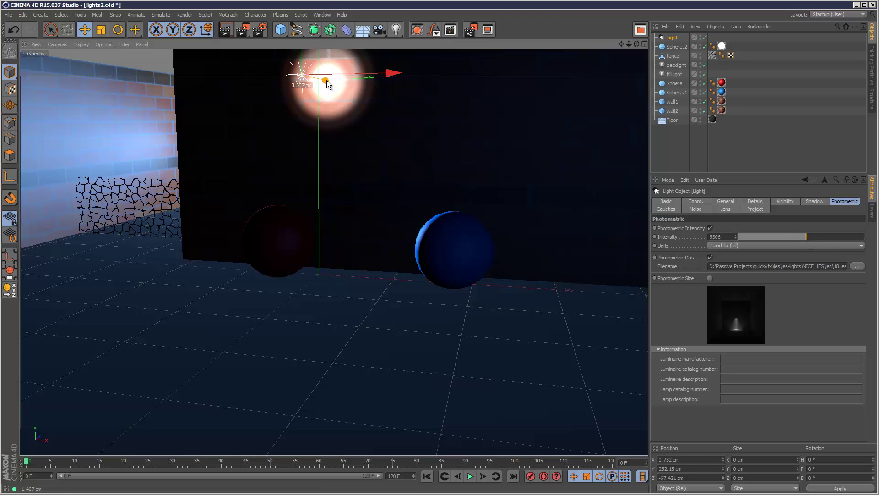
drag(326, 80, 248, 103)
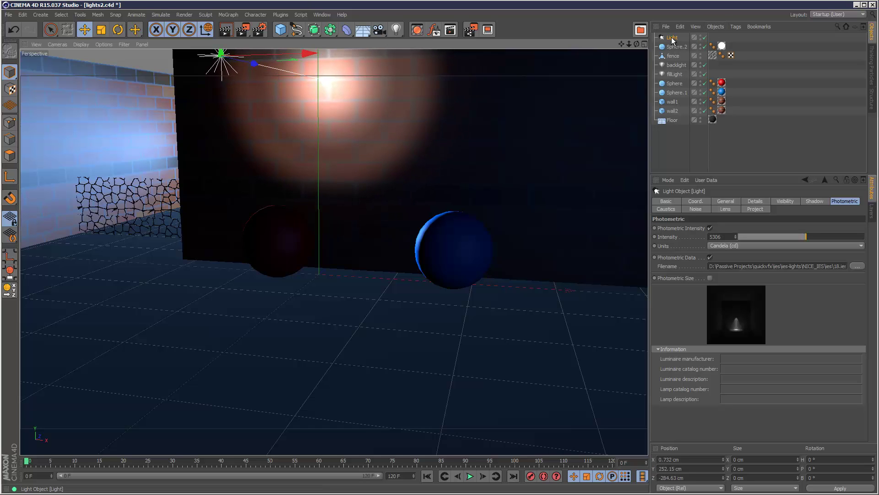
- Duplicate the IES light as Light.1, push it back, then lower it and slide it right in the front view
ctrl+drag(672, 40, 674, 46)
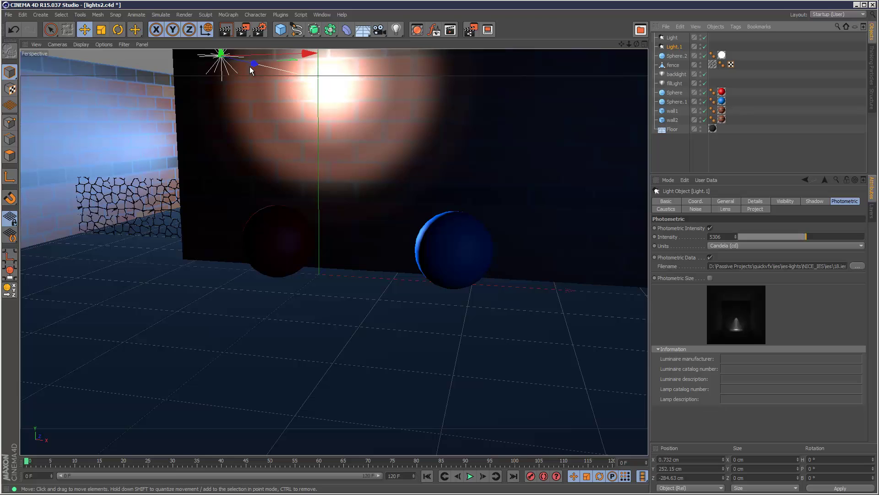
drag(251, 68, 197, 55)
middle_click(512, 282)
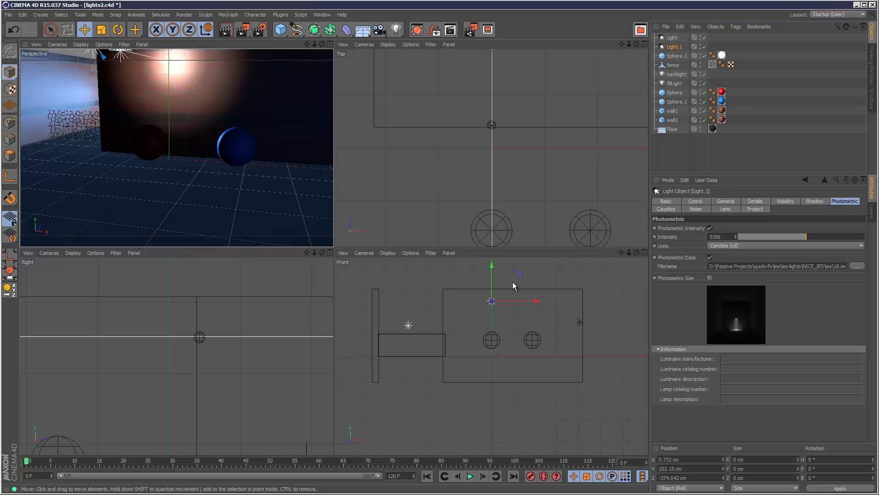
drag(491, 281, 492, 325)
drag(526, 351, 609, 351)
click(330, 43)
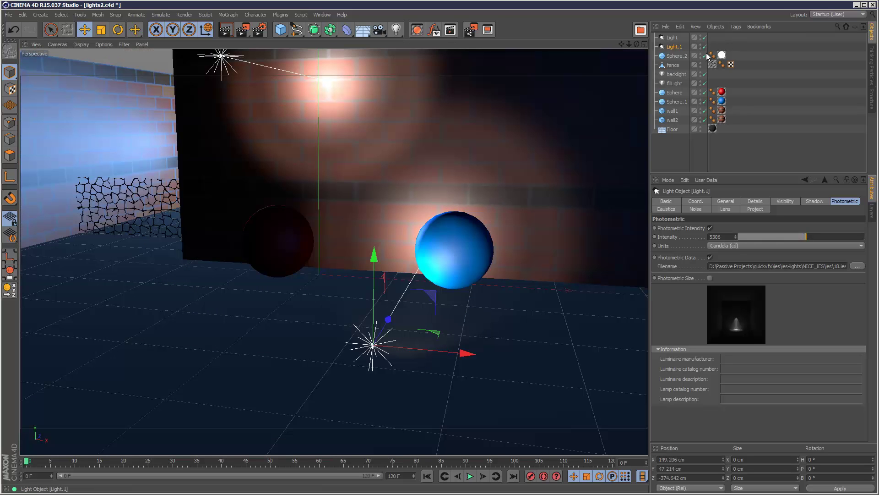
- Set Light.1's intensity to 5400, then about 9400 cd, and nudge it up and slightly left
double_click(733, 237)
text(5400)
key(Return)
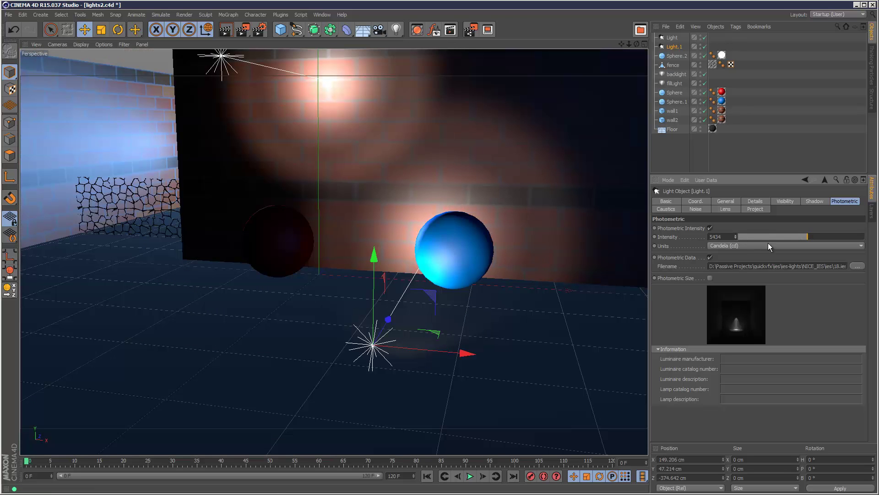
drag(820, 237, 858, 243)
drag(372, 282, 375, 216)
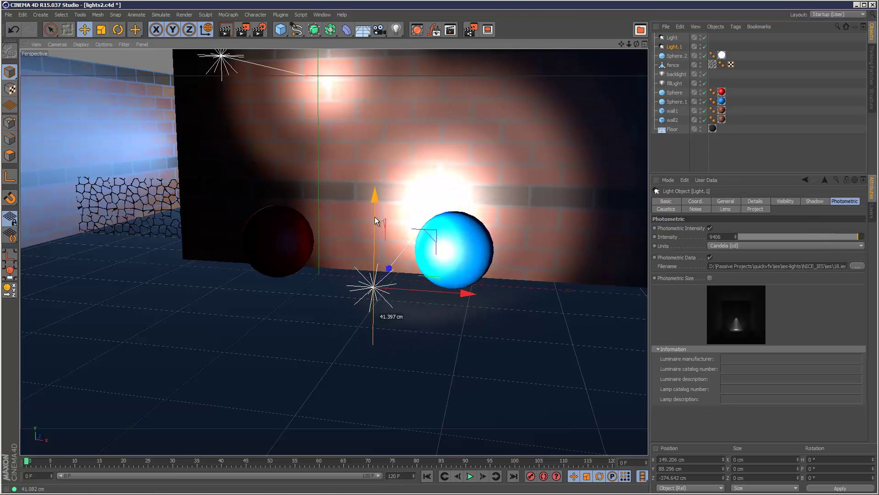
drag(421, 284, 286, 363)
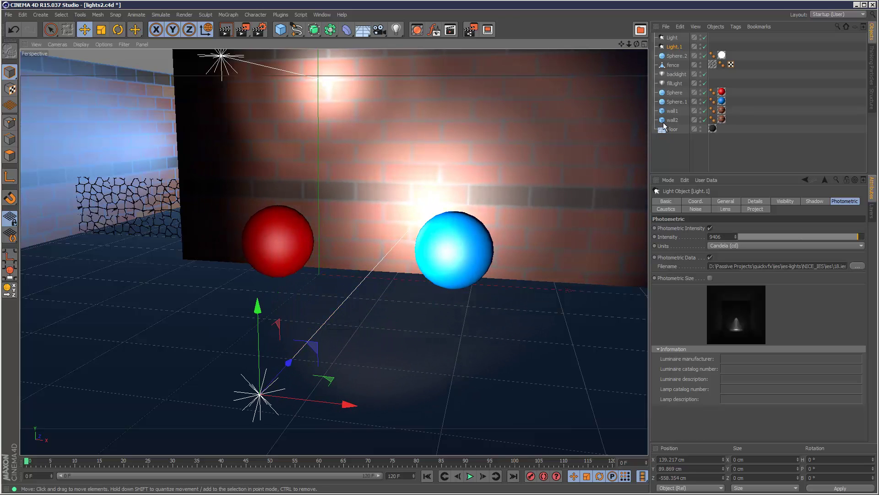
- Switch the second light's shadow type to Area and render a preview
click(727, 201)
click(699, 273)
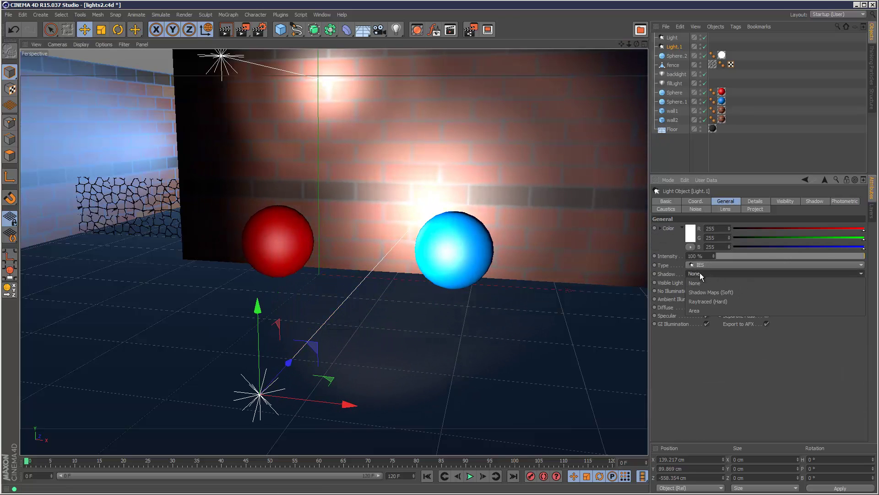
click(710, 310)
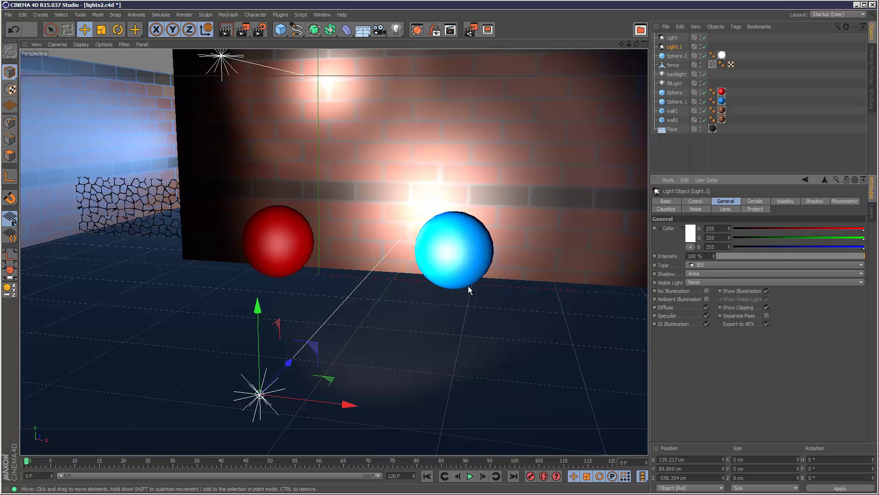
click(227, 29)
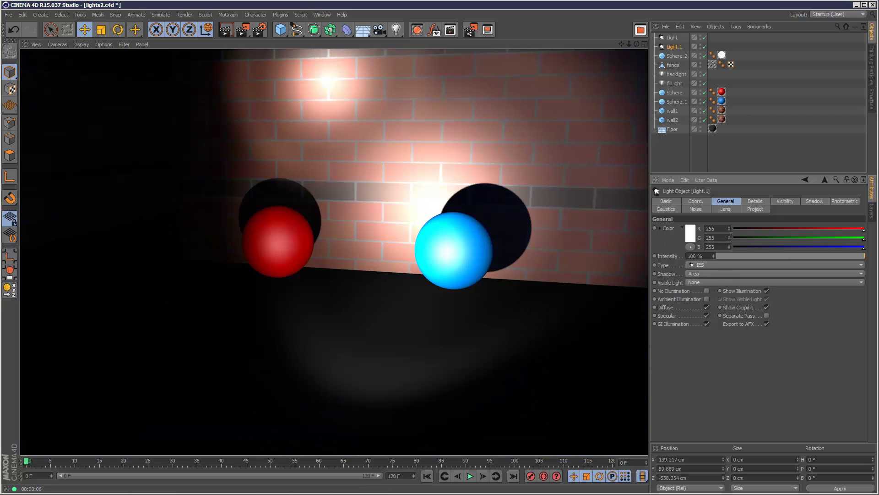
- Make the area light a 55 cm disc (Size X and Y) and re-render to check the soft shadows
click(811, 201)
click(764, 201)
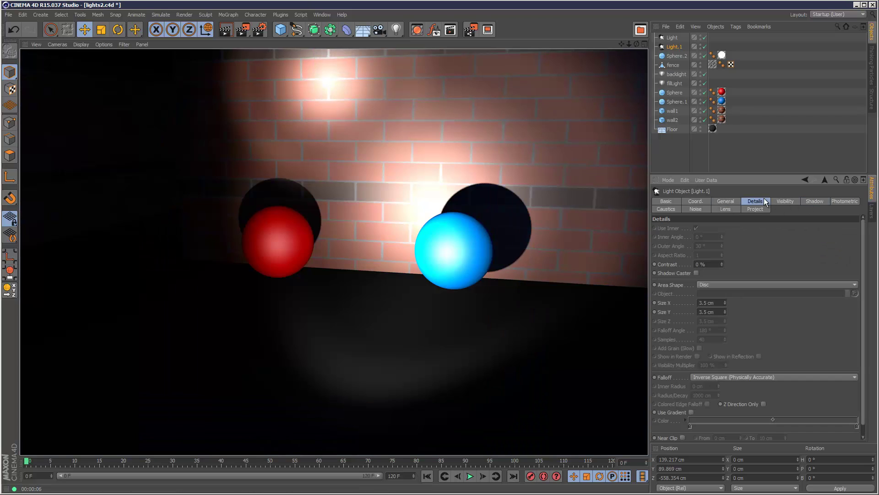
drag(717, 303, 667, 303)
text(12)
key(Tab)
text(12)
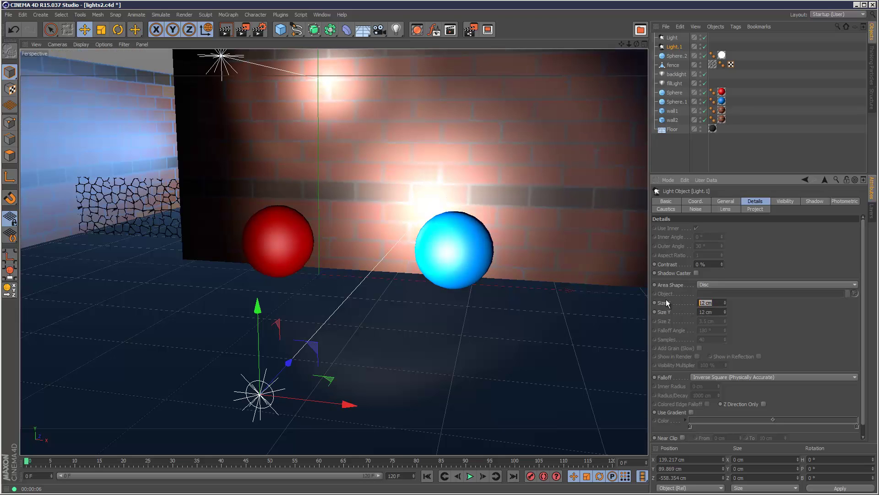
text(55)
key(shift+Tab)
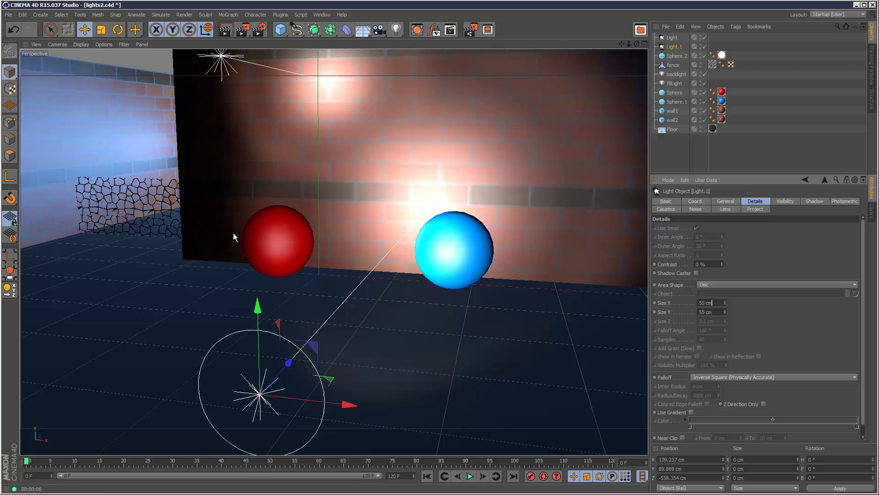
key(ctrl+r)
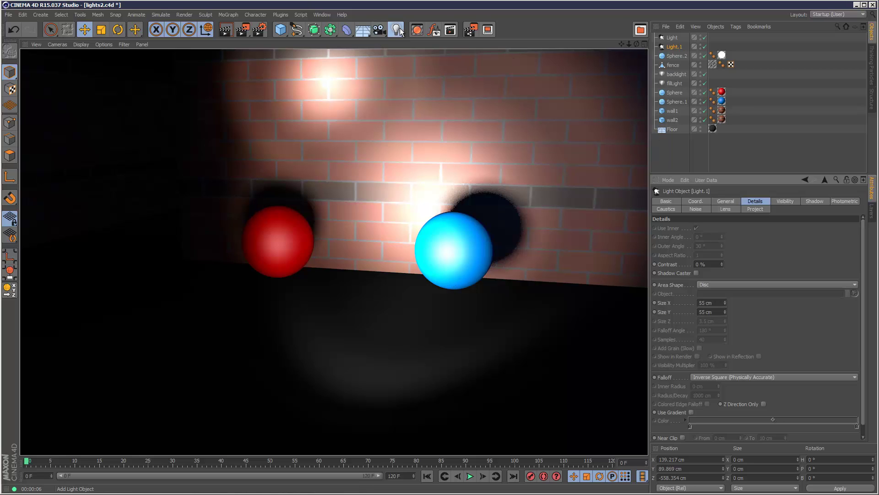
- Add a new light and enable Ambient Illumination on it
drag(397, 30, 428, 50)
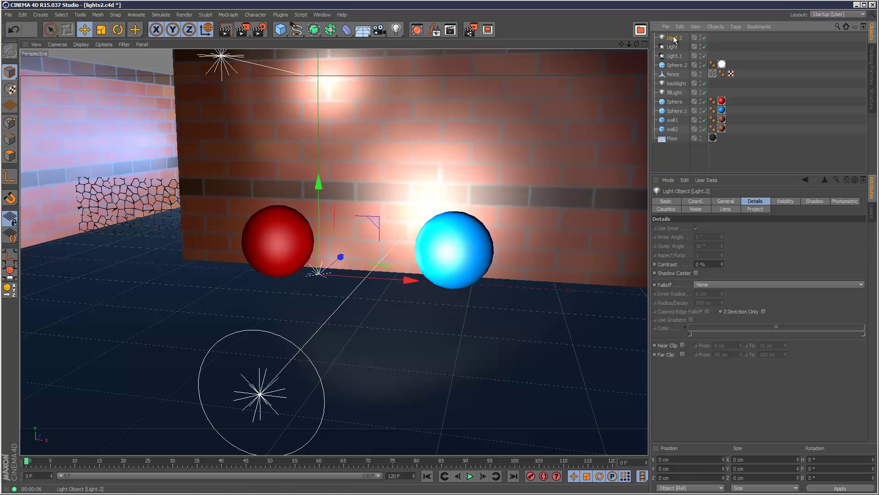
click(726, 201)
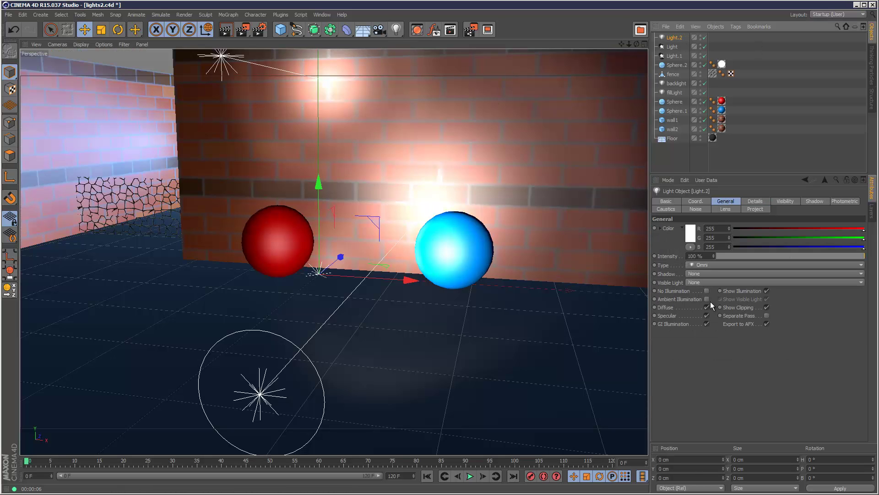
click(707, 298)
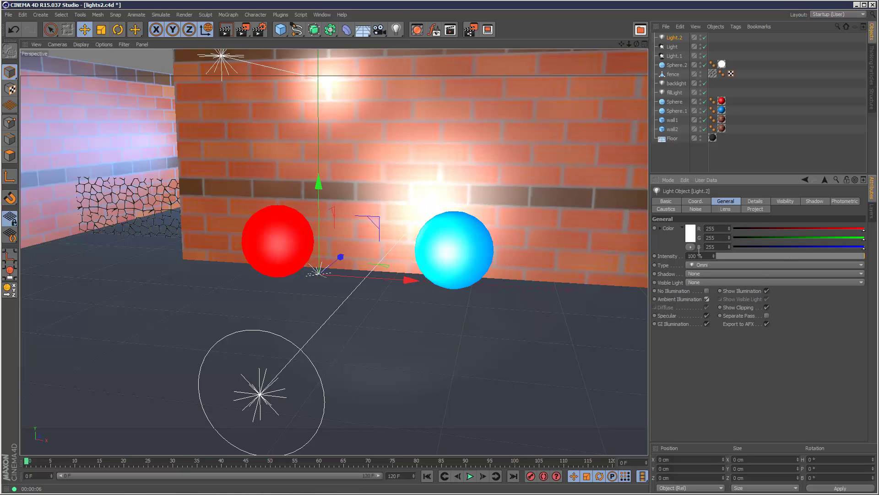
- Color the ambient light blue-violet (RGB 52/30/197) at 36% intensity, then render
click(690, 233)
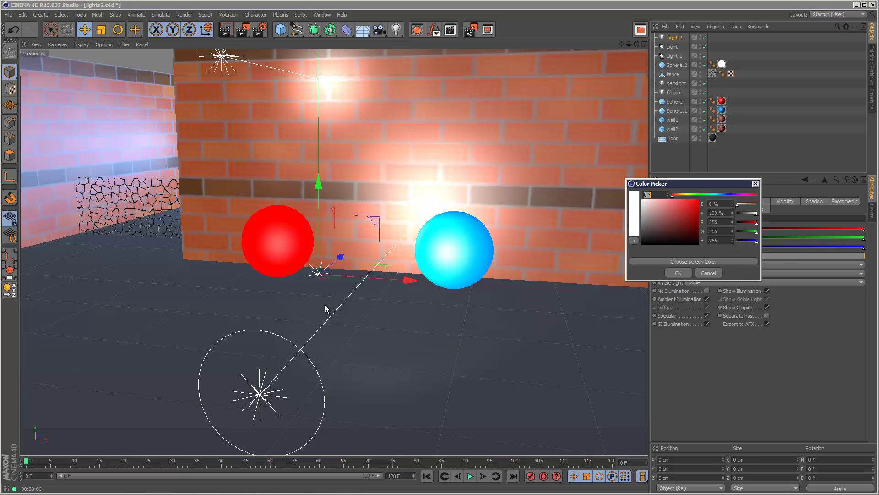
click(730, 194)
drag(730, 197, 731, 198)
click(692, 210)
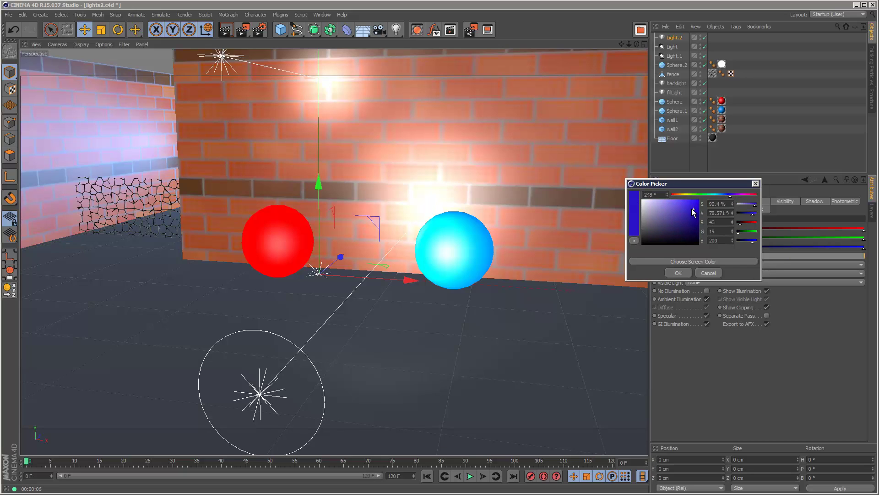
click(678, 272)
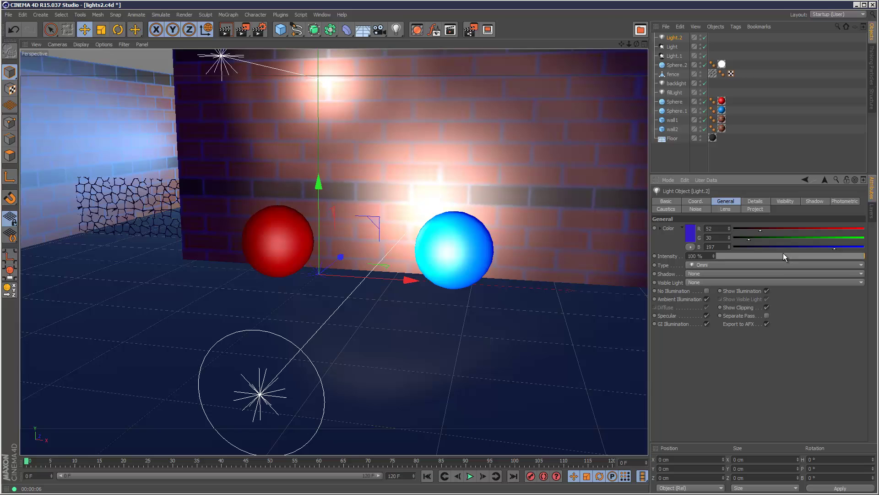
mouse_move(783, 255)
mouse_down()
mouse_move(763, 255)
mouse_move(770, 256)
mouse_up()
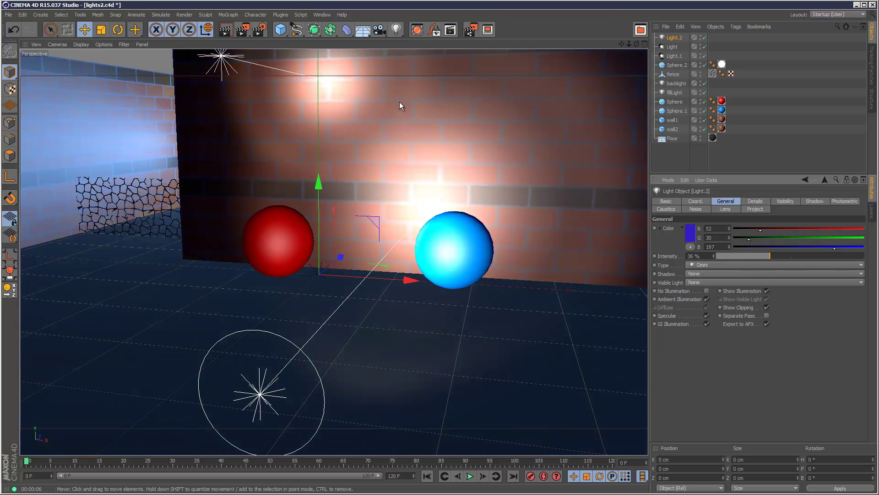
click(225, 30)
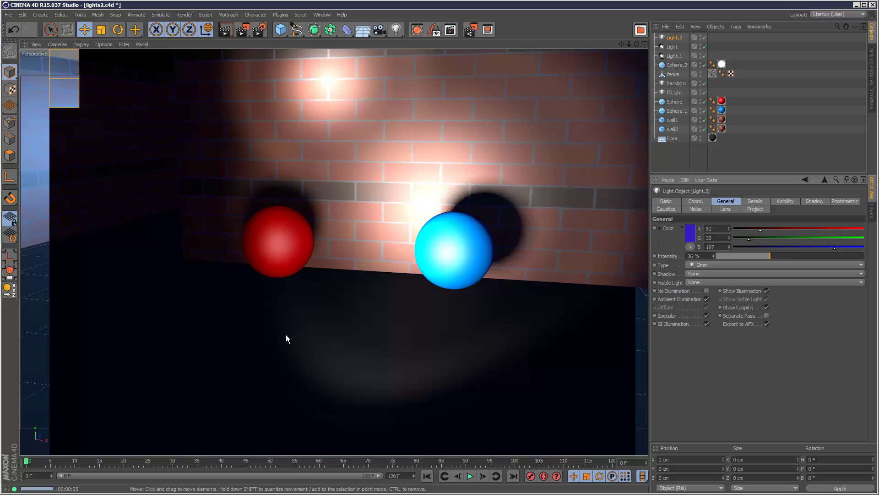
- Lower Light.1's shadow density to 89%
click(676, 55)
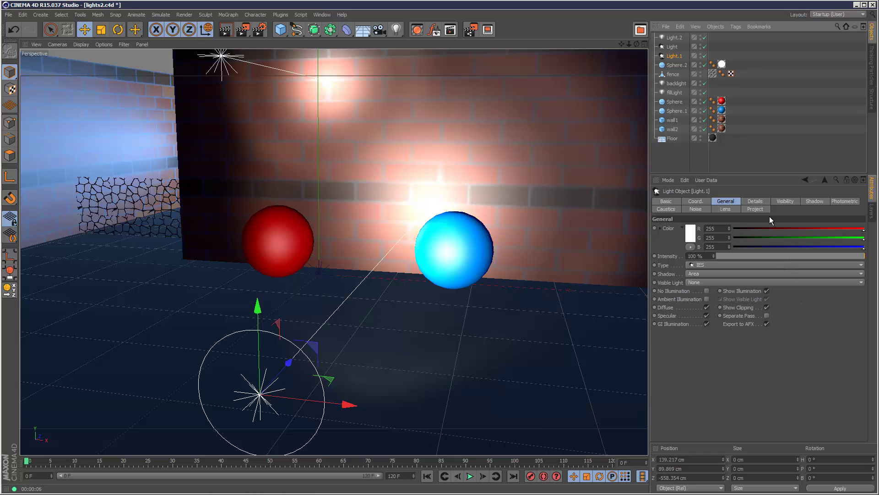
click(814, 202)
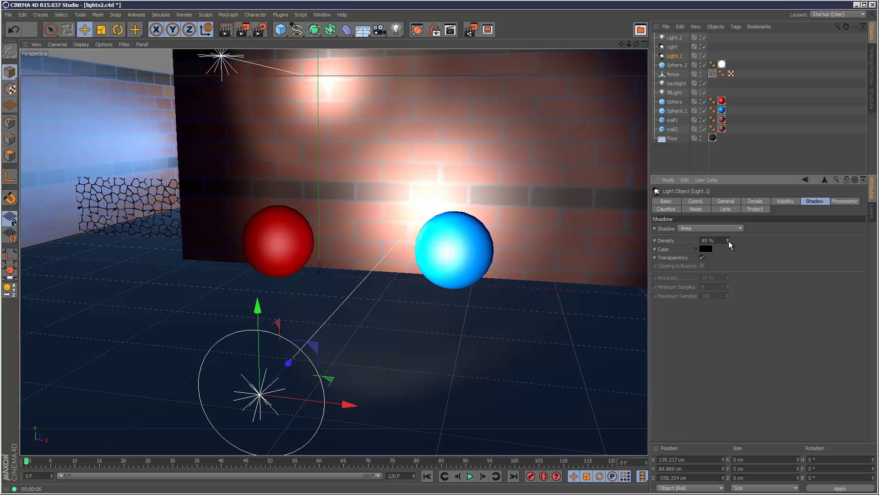
drag(728, 241, 699, 241)
click(757, 202)
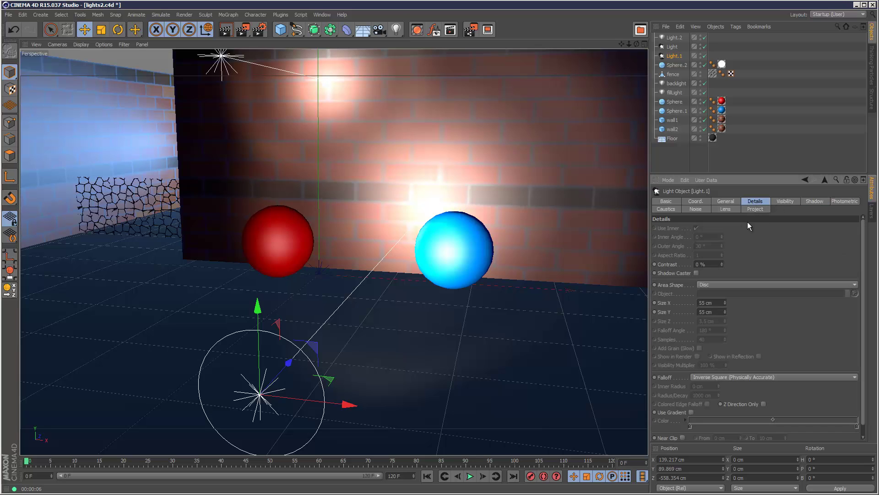
scroll(862, 329, down, 1)
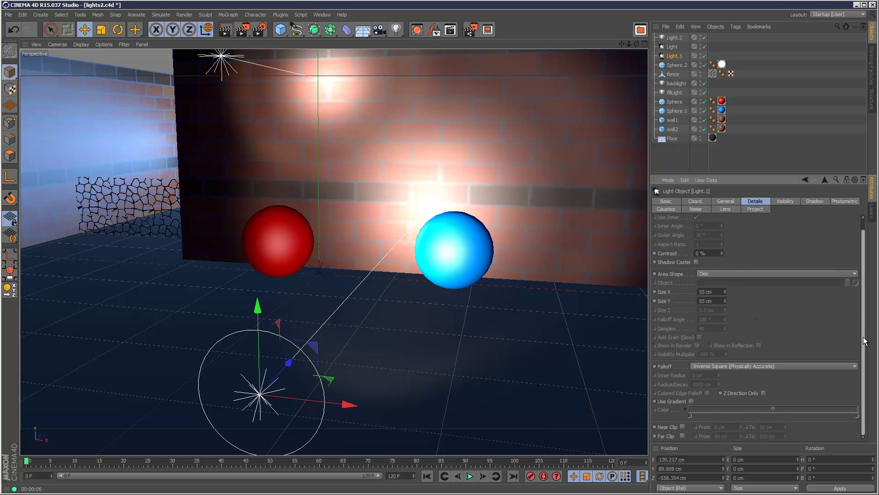
scroll(865, 340, up, 1)
- Set the Physical renderer's Sampling Quality to Medium in Render Settings
click(260, 30)
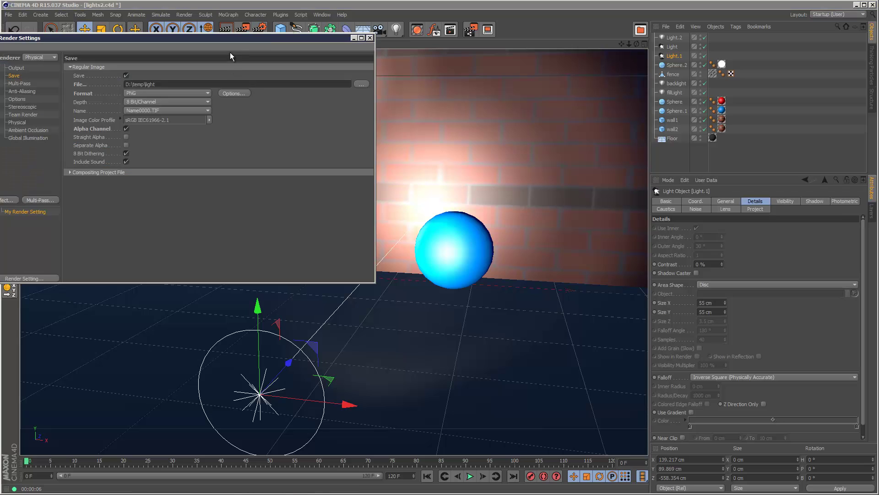
drag(275, 37, 436, 105)
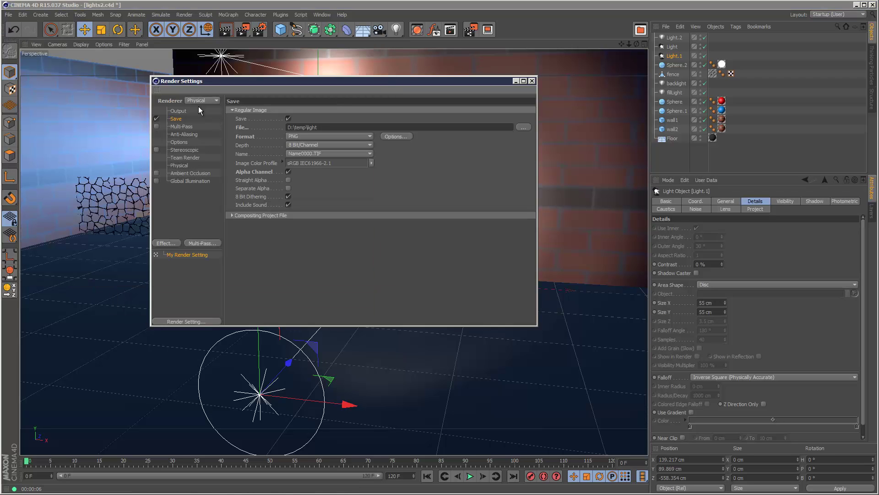
click(185, 167)
click(362, 189)
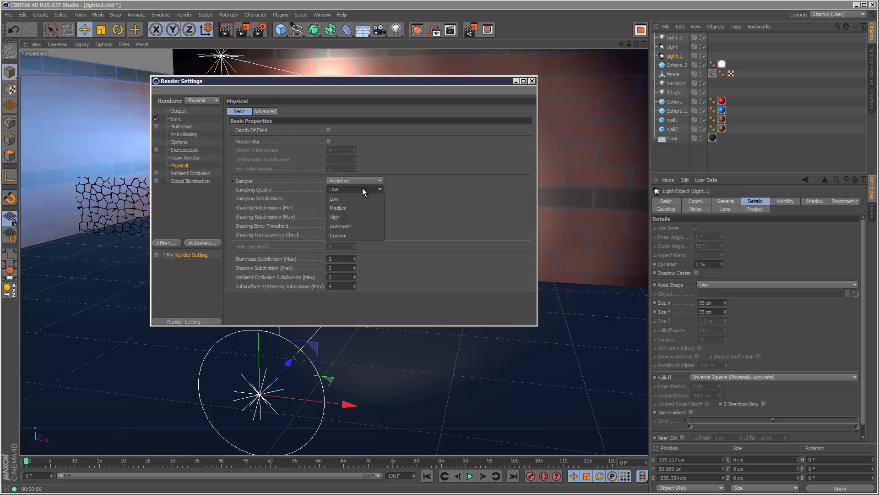
click(365, 208)
click(532, 81)
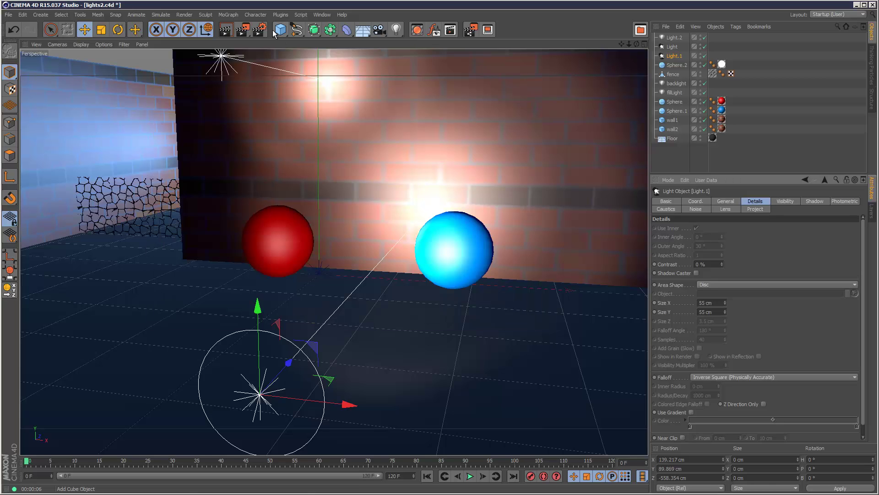